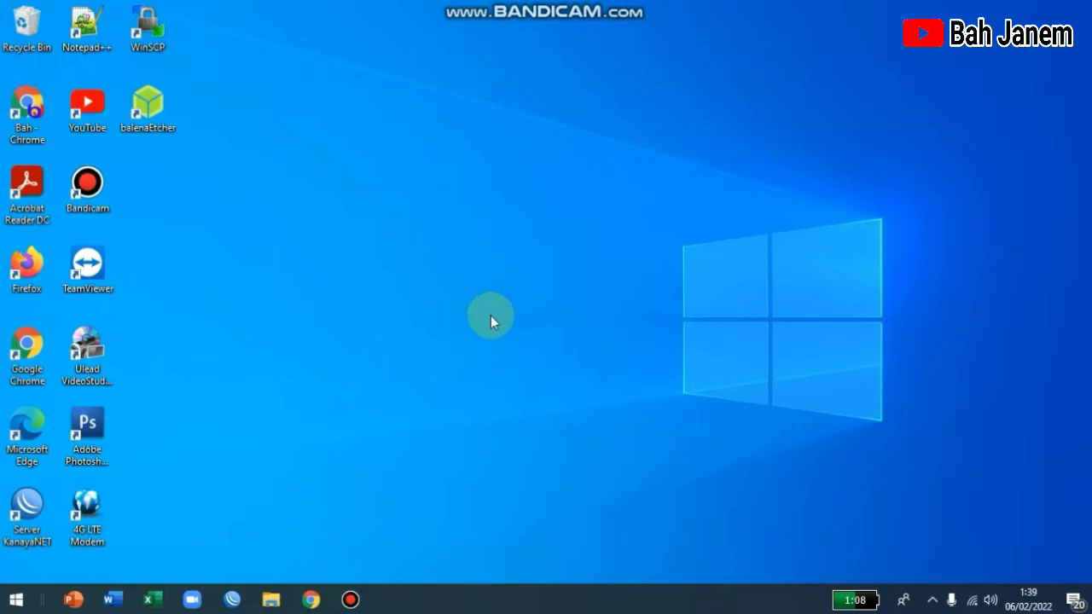
Step: Log in to the router at 87.87.86.1 in WinBox and check the PPPoE account's password
{"action": "left_click", "coordinate": [232, 600]}
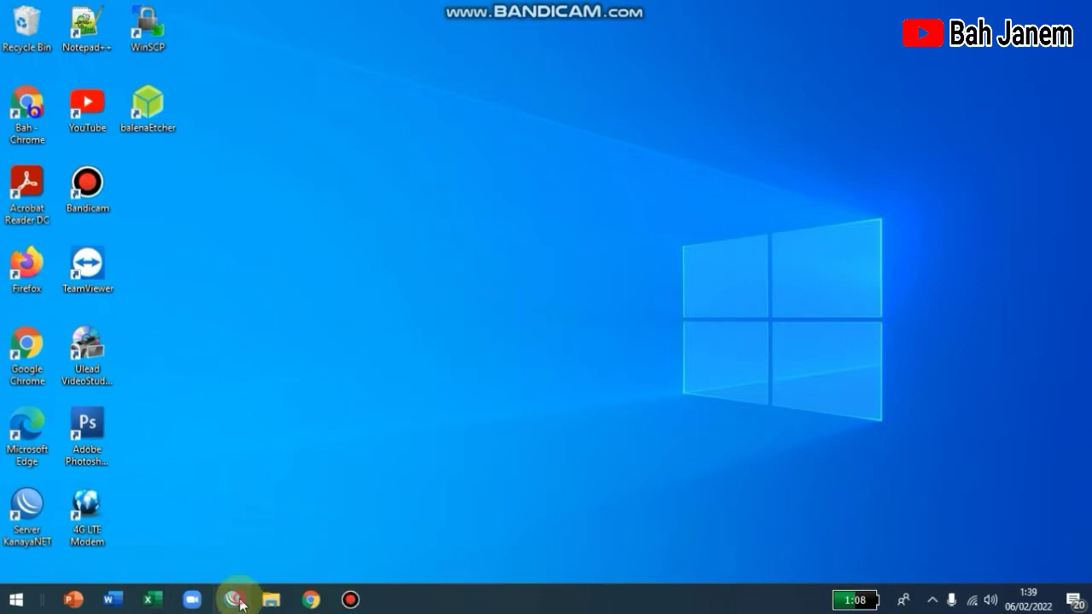
{"action": "key", "text": "Tab"}
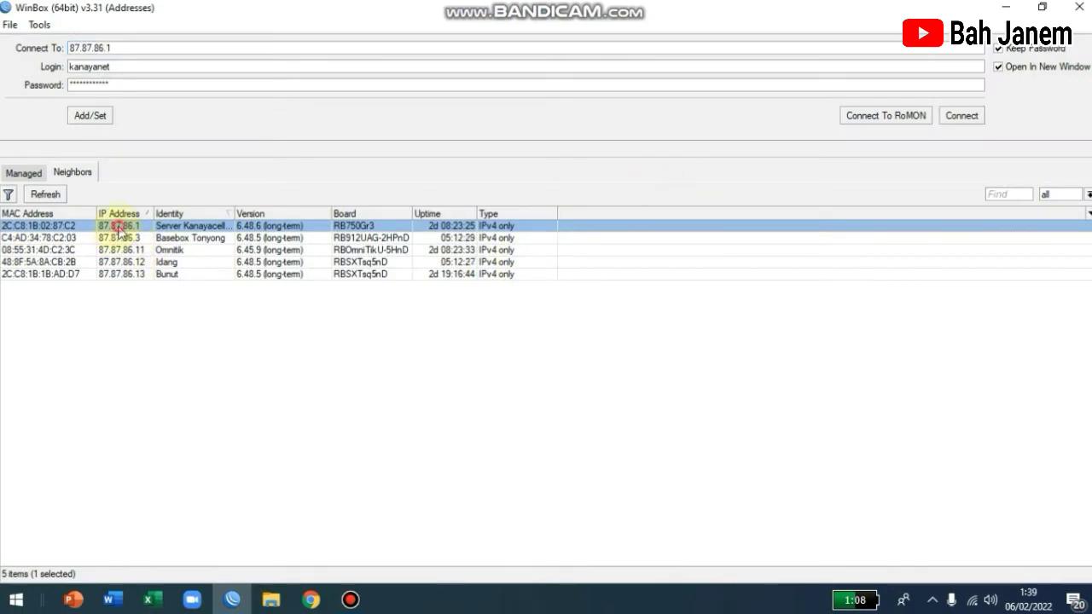
{"action": "left_click", "coordinate": [959, 116]}
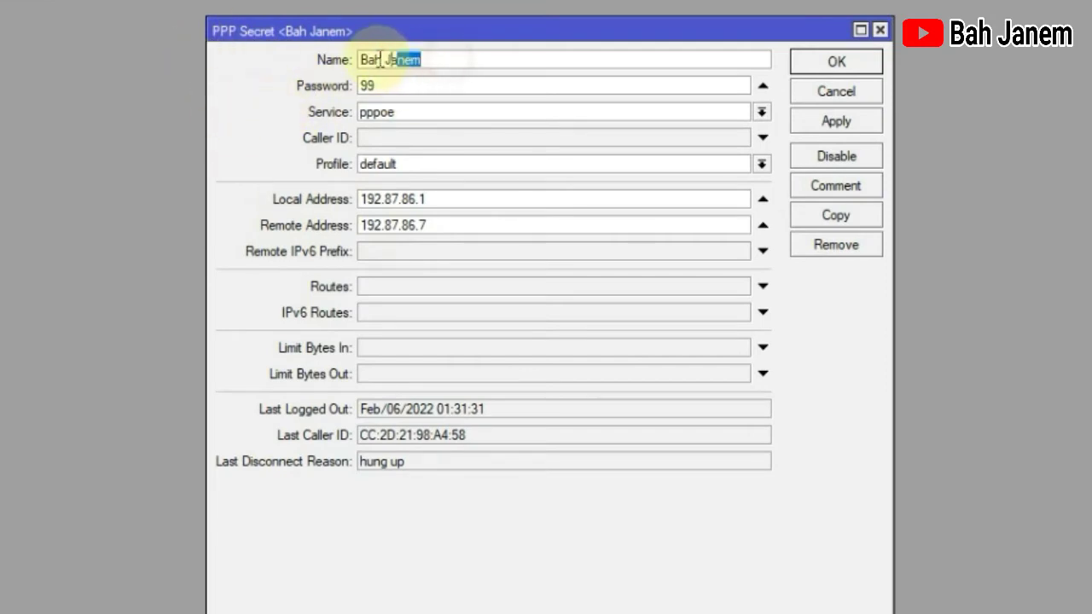
{"action": "double_click", "coordinate": [398, 82]}
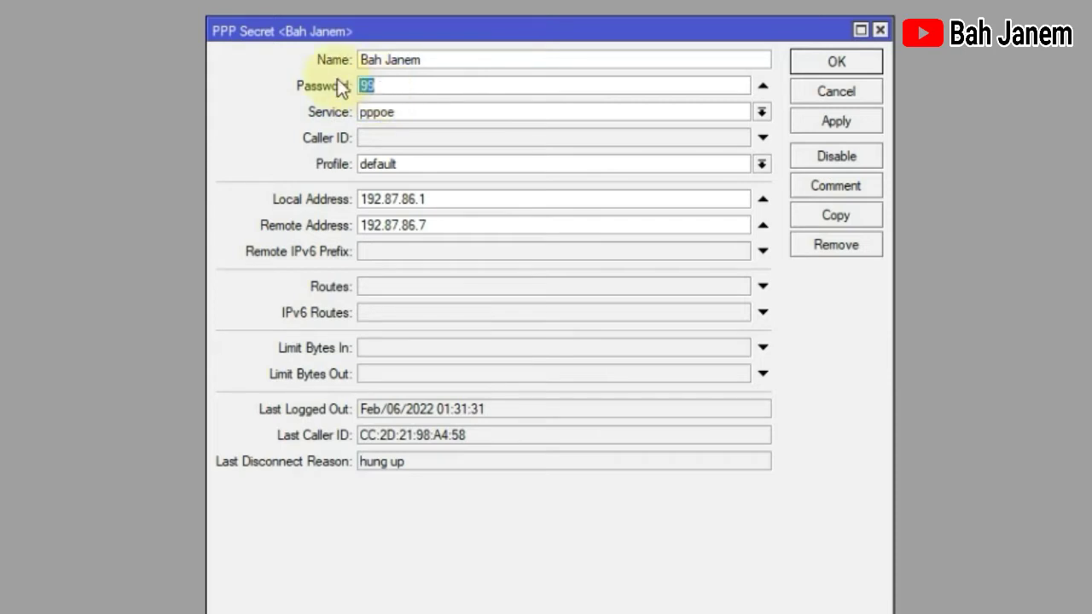
{"action": "left_click", "coordinate": [463, 81]}
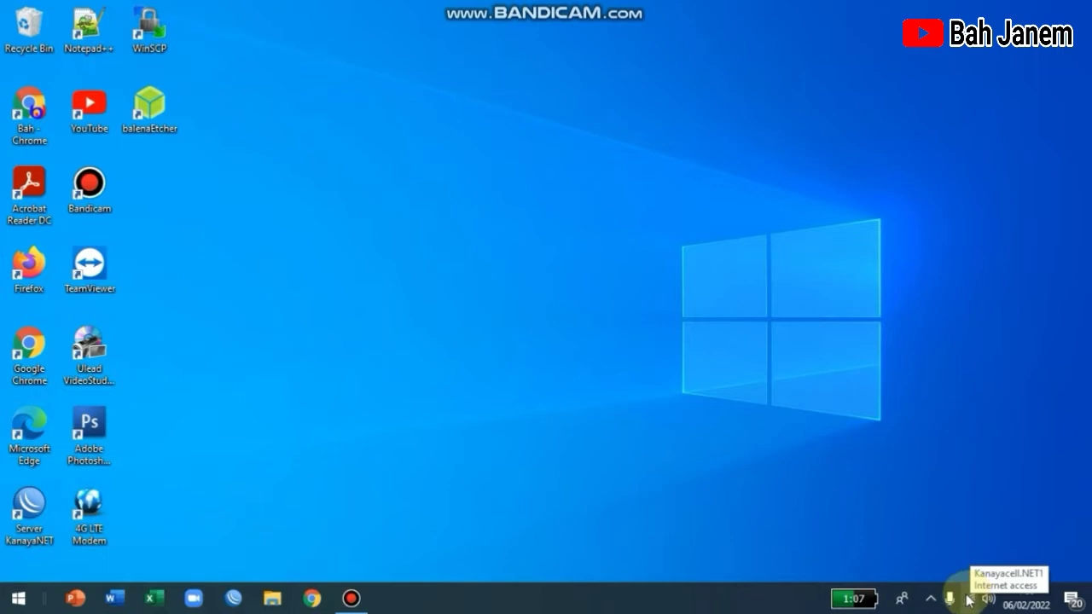
Step: Connect the laptop to the open Tenda_98A458 Wi-Fi network and close the setup page
{"action": "left_click", "coordinate": [969, 599]}
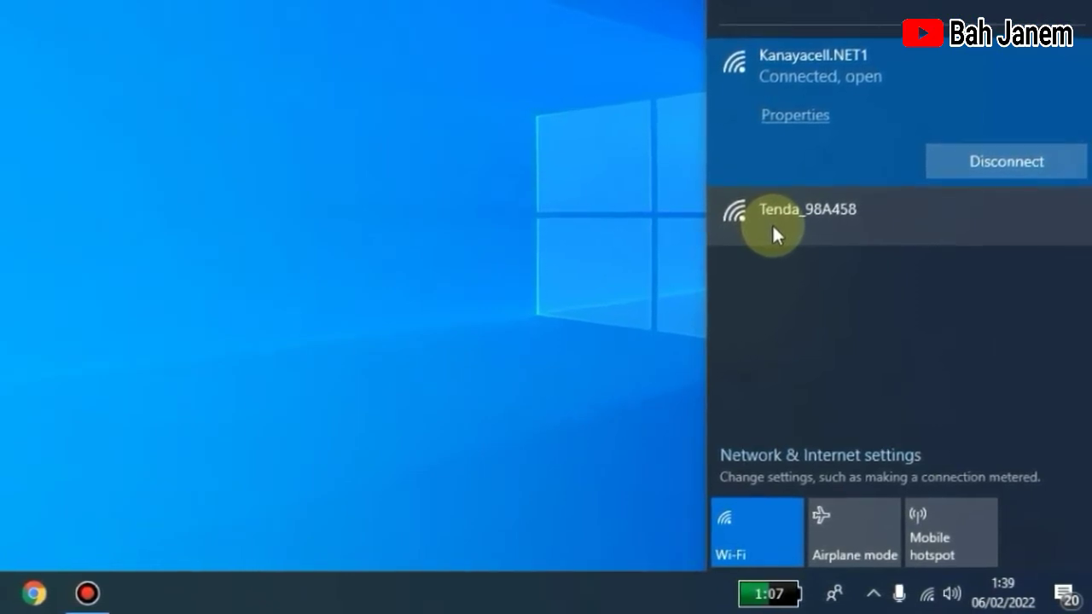
{"action": "left_click", "coordinate": [772, 224]}
{"action": "left_click", "coordinate": [990, 277]}
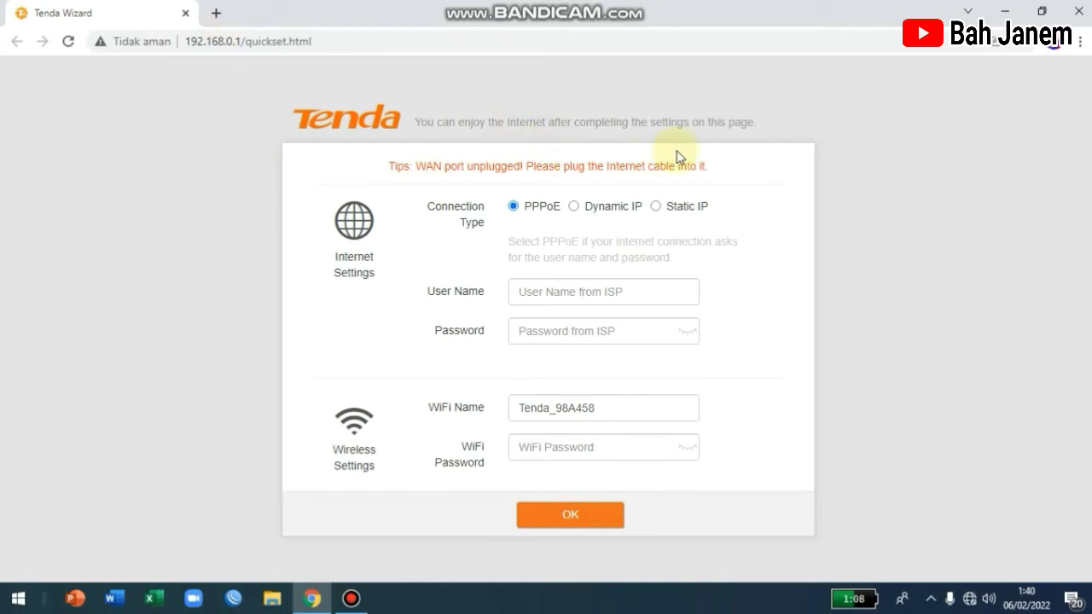
{"action": "left_click", "coordinate": [1077, 11]}
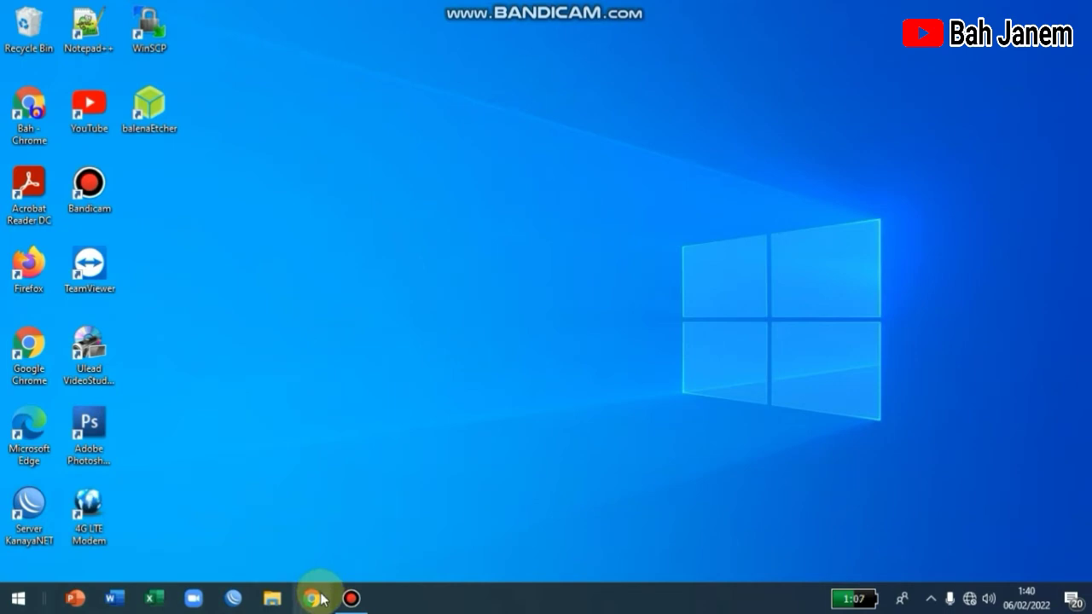
Step: Confirm Tenda_98A458 is connected without internet, then start Google Chrome
{"action": "left_click", "coordinate": [970, 600]}
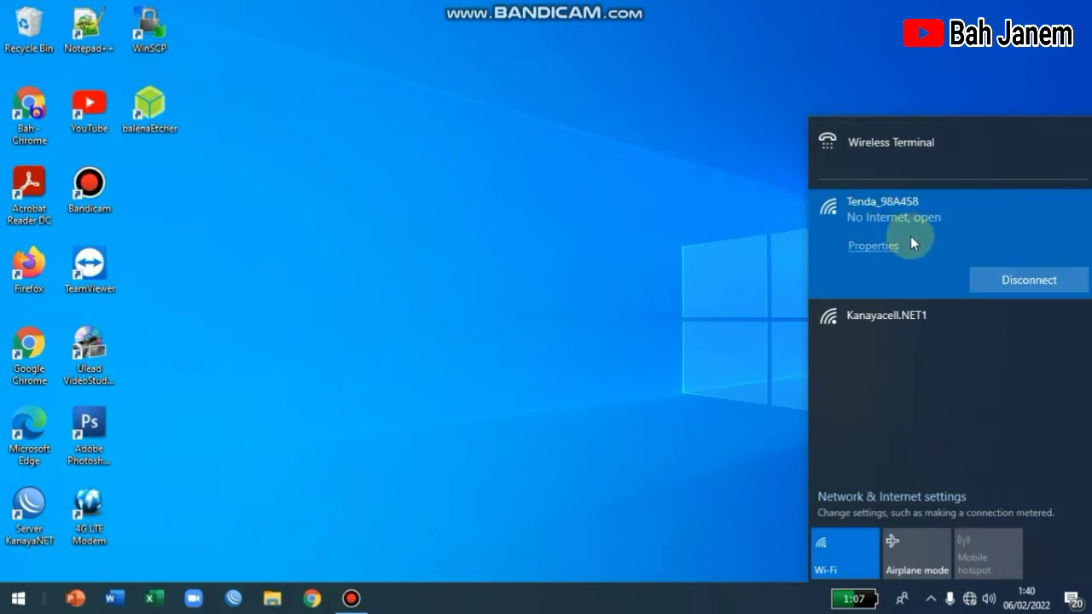
{"action": "left_click", "coordinate": [354, 350]}
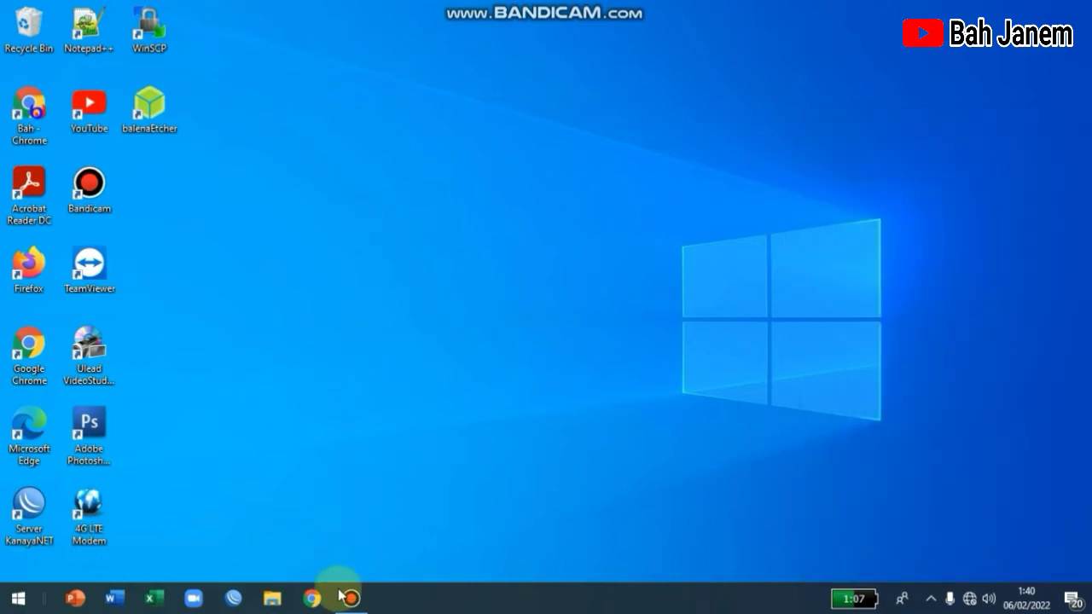
{"action": "left_click", "coordinate": [309, 600]}
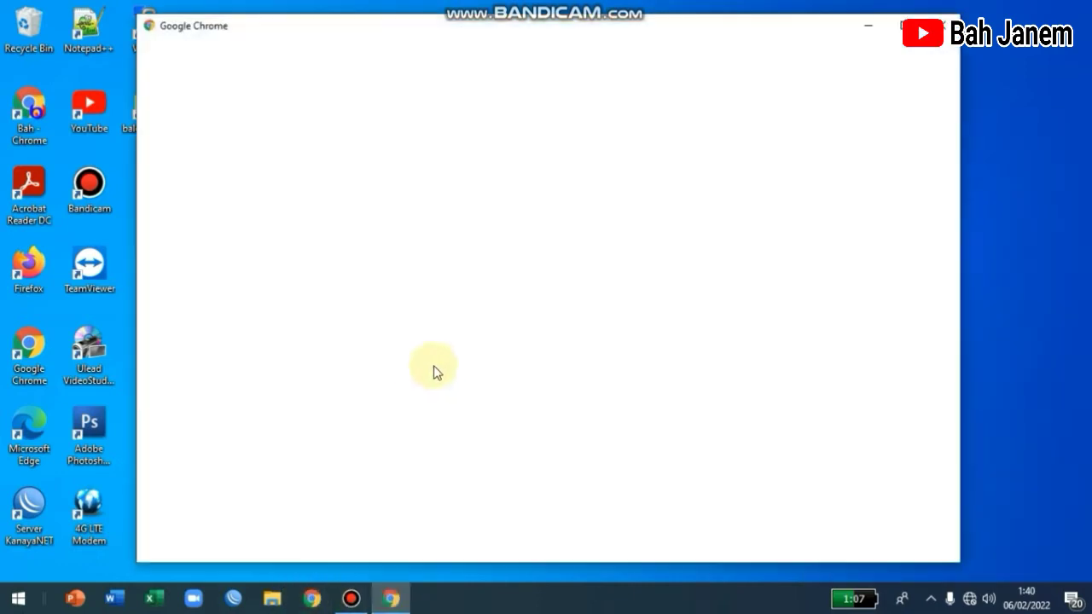
Step: Choose the first Chrome profile and load the router admin page at 192.168.0.1
{"action": "left_click", "coordinate": [604, 305]}
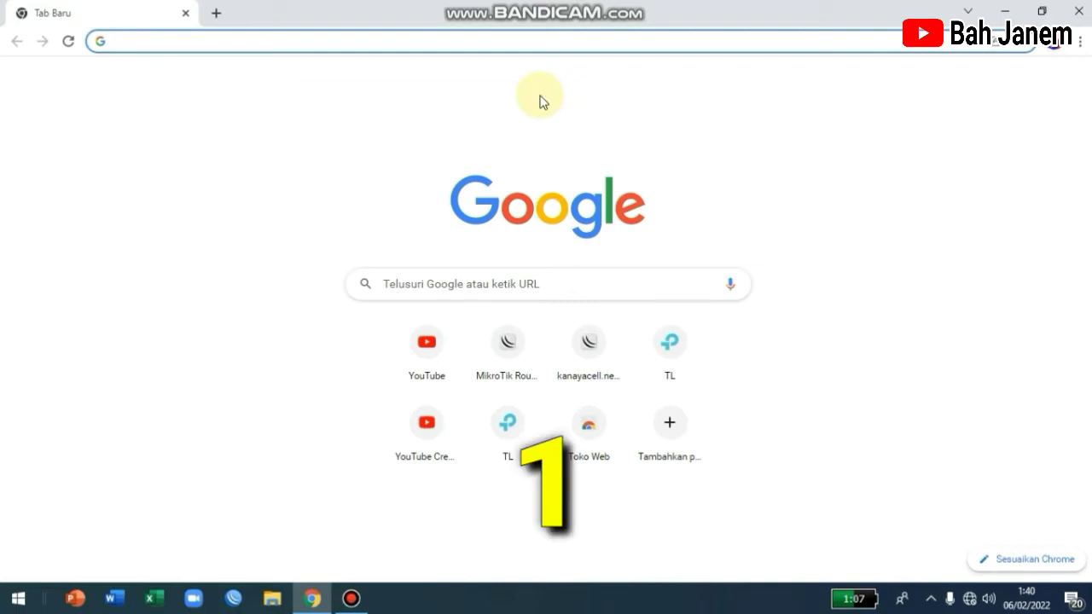
{"action": "type", "text": "192.16"}
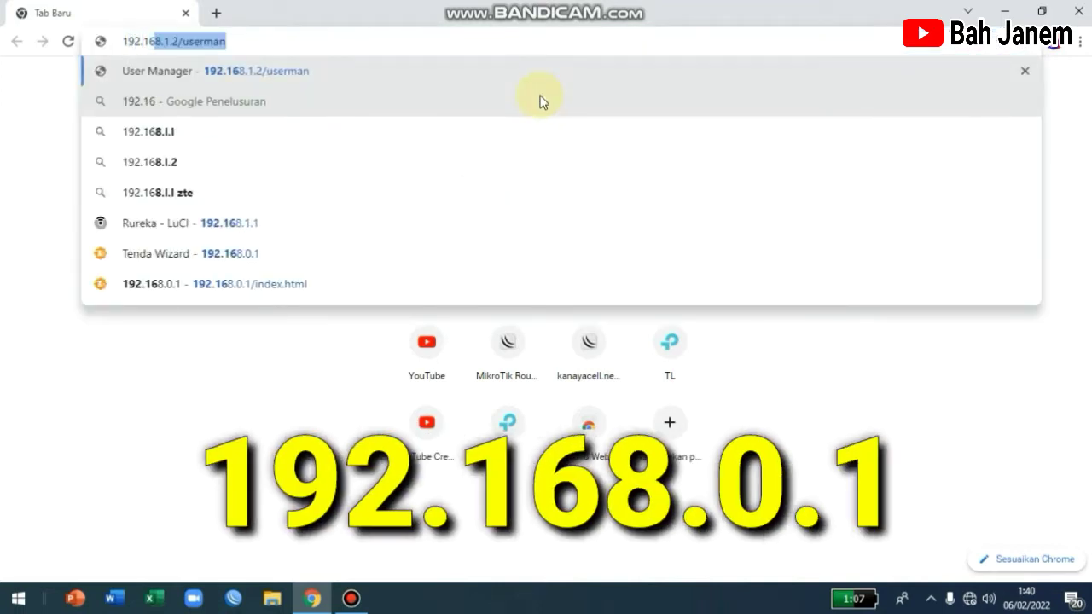
{"action": "type", "text": "8.0.1"}
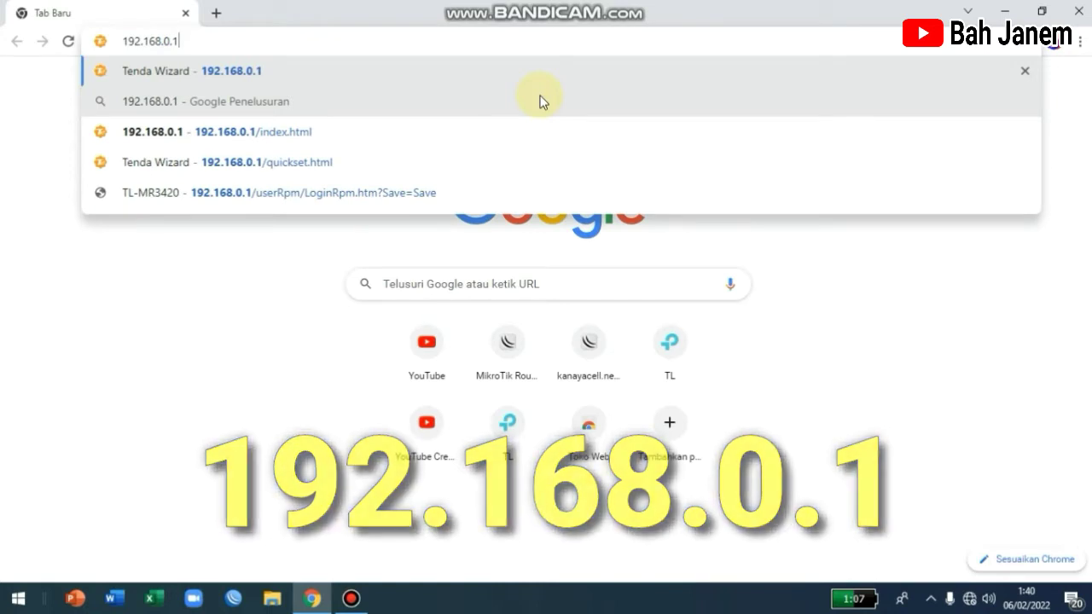
{"action": "key", "text": "Return"}
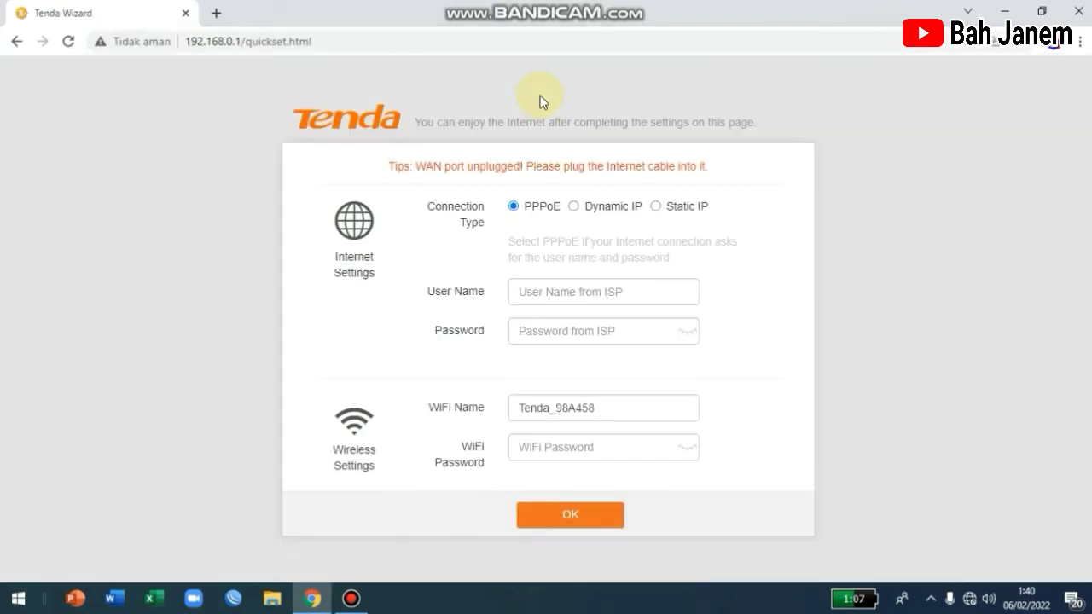
Step: Set Dynamic IP, rename the WiFi, give it an 8-character password, and save the quick setup
{"action": "left_click", "coordinate": [573, 208]}
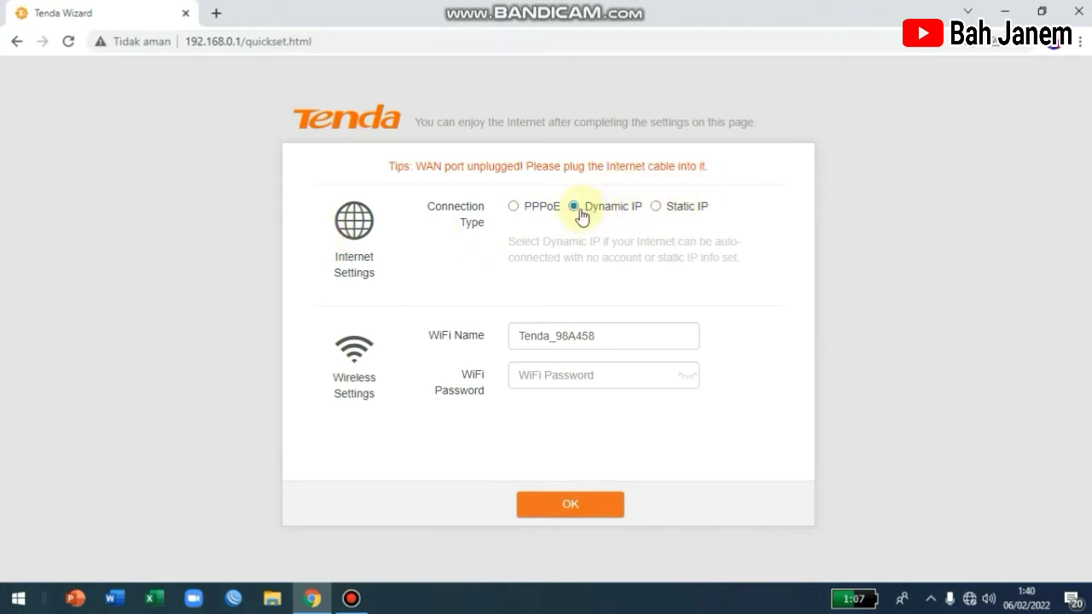
{"action": "left_click_drag", "start_coordinate": [628, 336], "coordinate": [511, 336]}
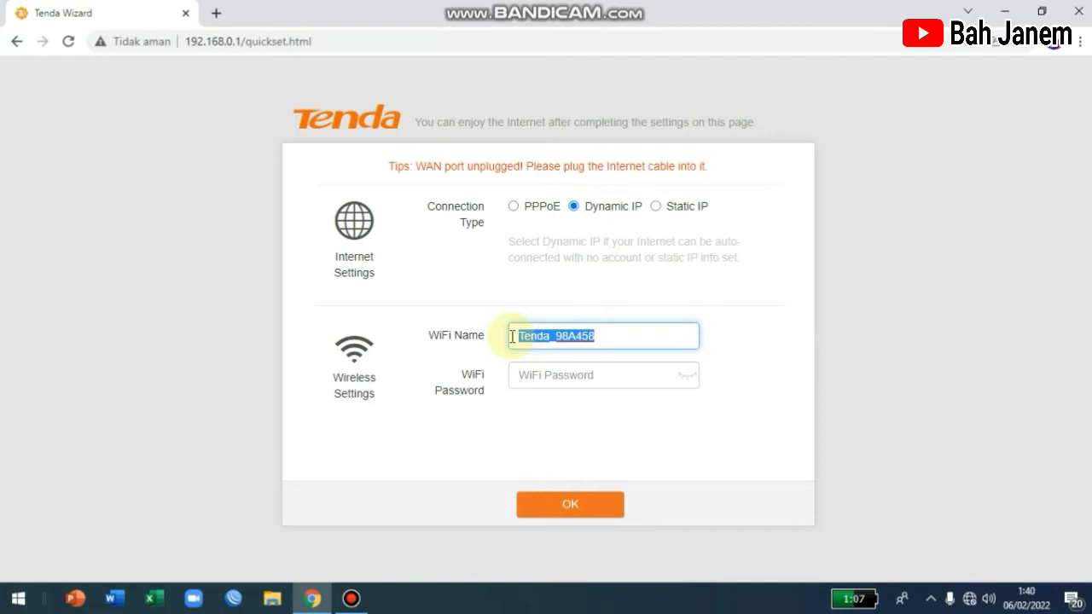
{"action": "type", "text": "Bah Janem Wifi"}
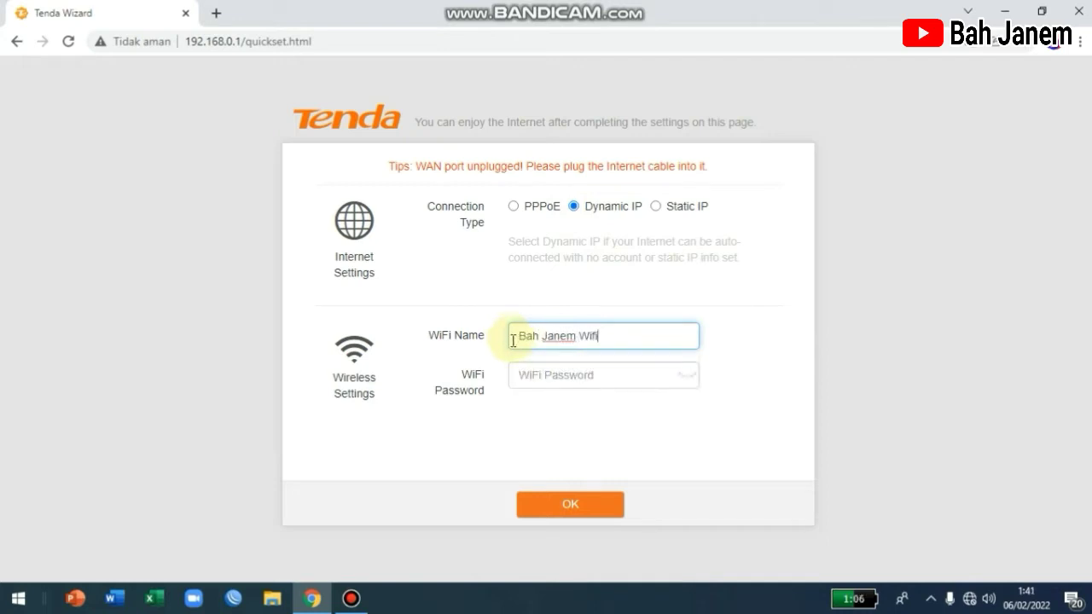
{"action": "left_click", "coordinate": [515, 374]}
{"action": "type", "text": "1"}
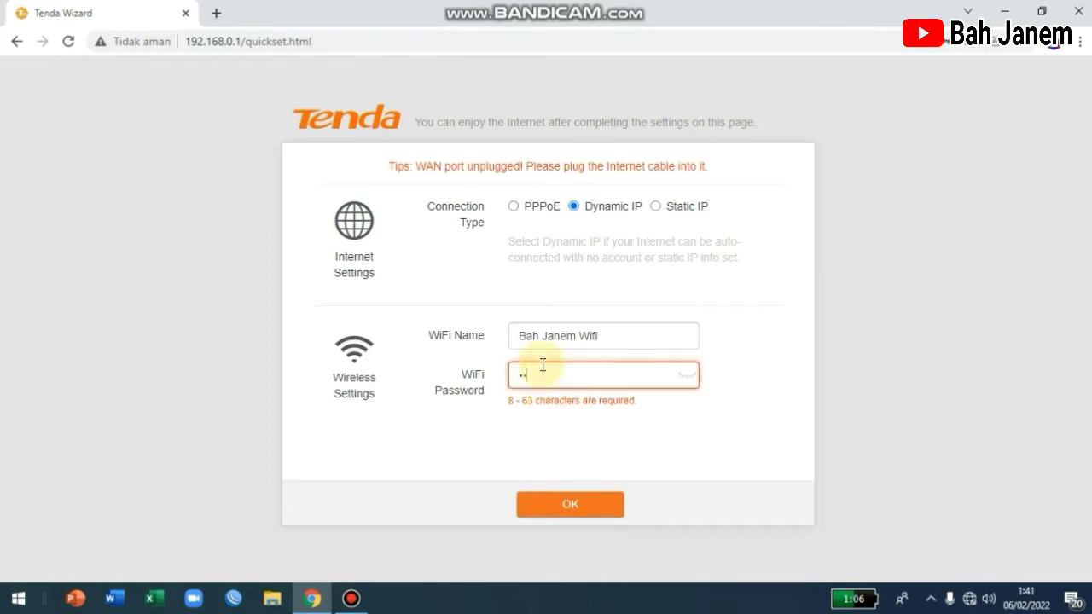
{"action": "type", "text": "2345678"}
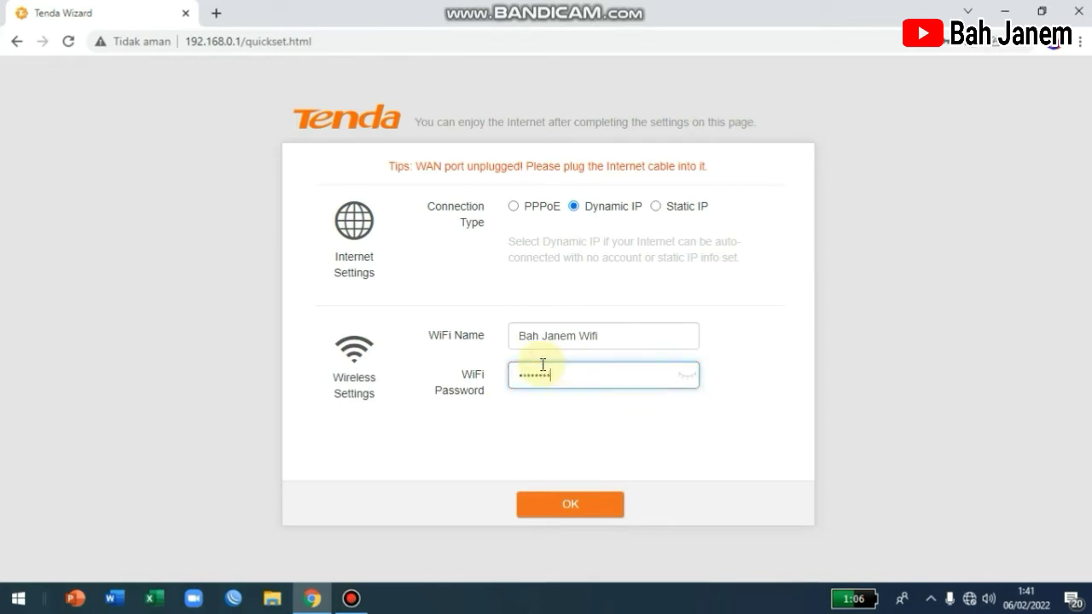
{"action": "left_click", "coordinate": [594, 505]}
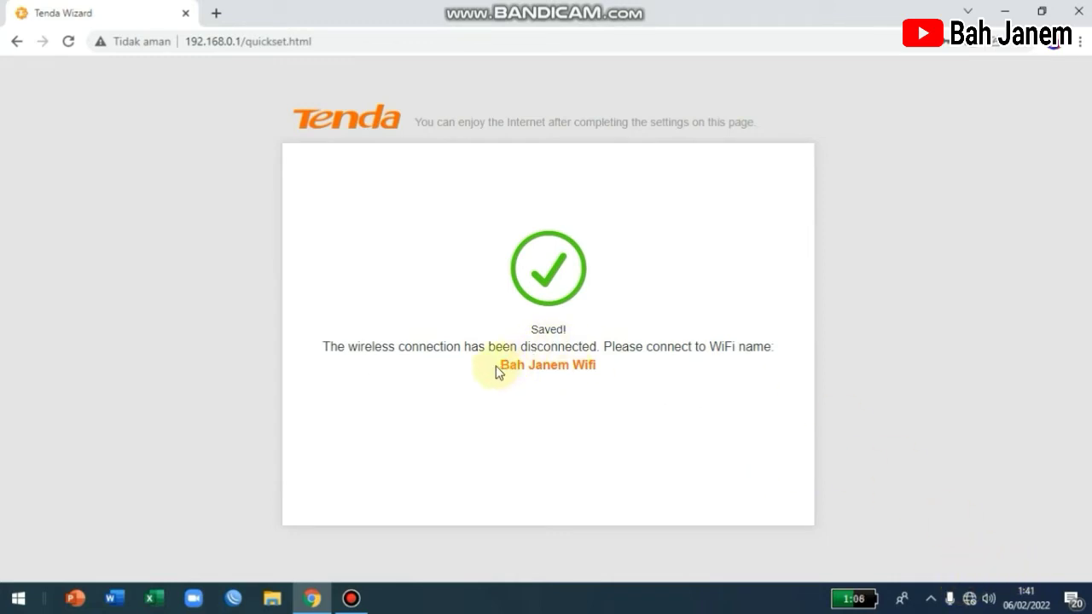
Step: Check the router Wi-Fi connection, then reload Chrome until the Status page reports WAN unplugged
{"action": "left_click_drag", "start_coordinate": [500, 366], "coordinate": [612, 375]}
{"action": "left_click", "coordinate": [971, 598]}
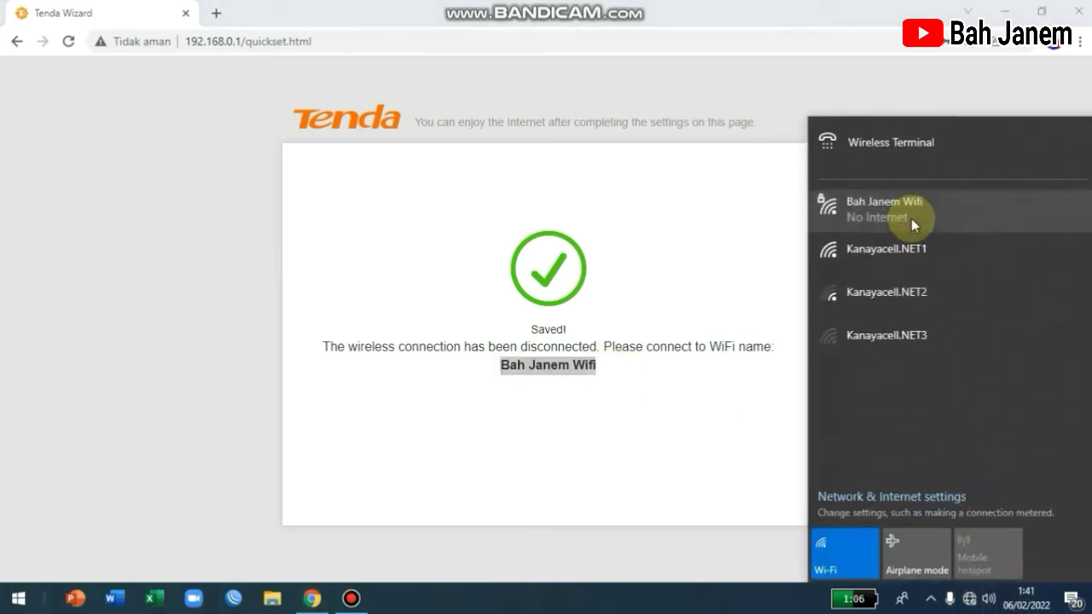
{"action": "left_click", "coordinate": [882, 219]}
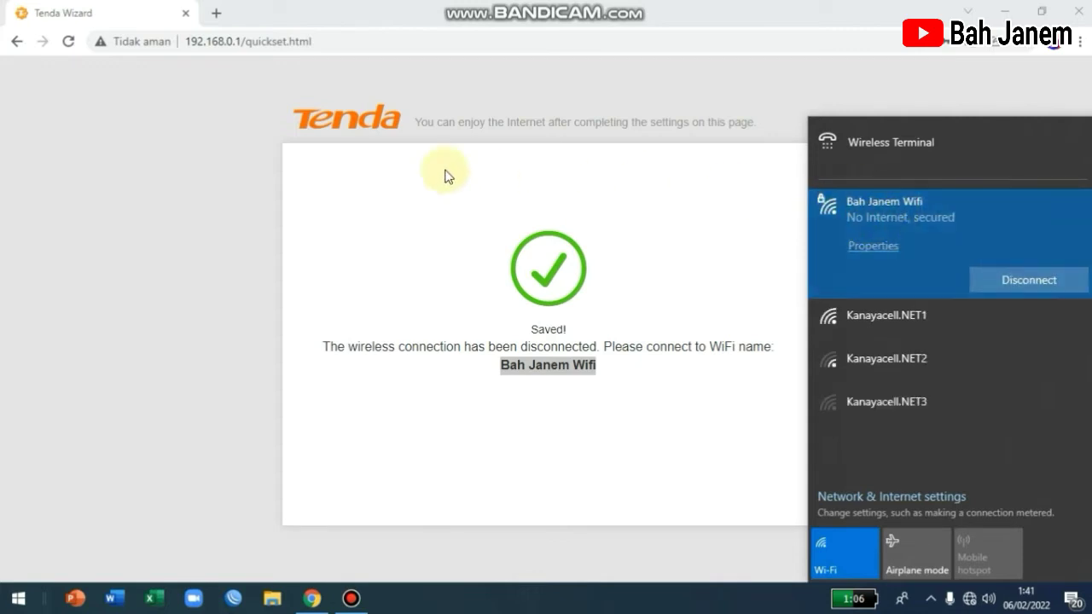
{"action": "left_click", "coordinate": [311, 164]}
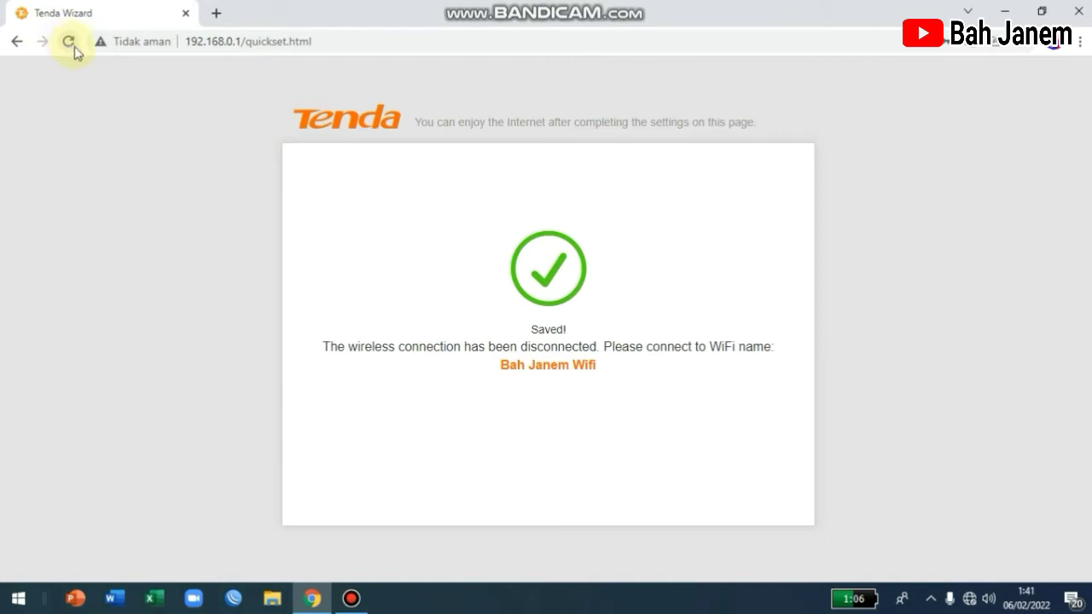
{"action": "left_click", "coordinate": [72, 41]}
{"action": "left_click", "coordinate": [72, 41]}
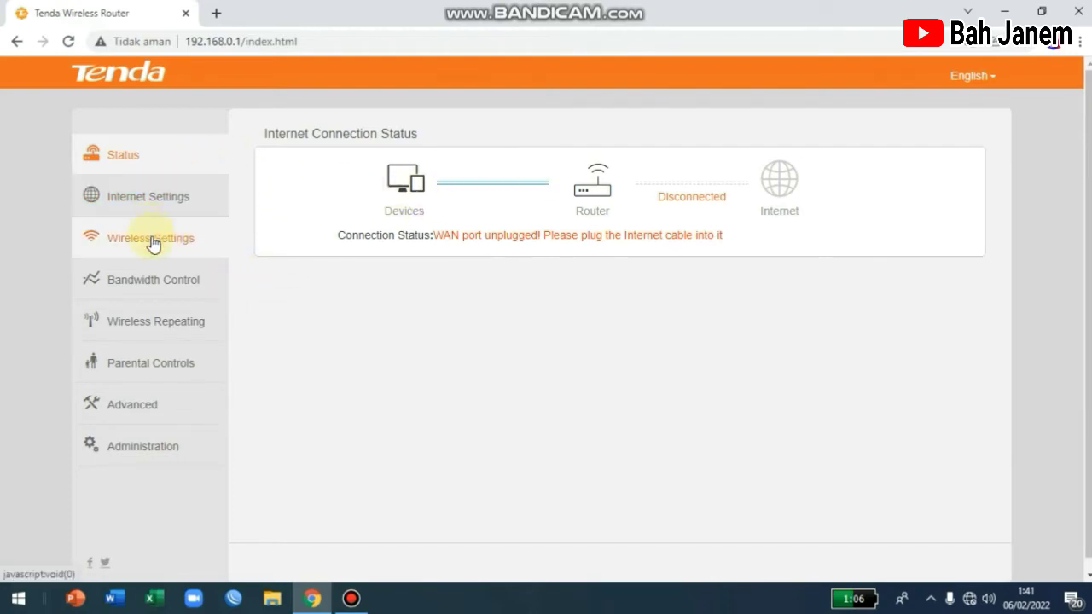
Step: Set wireless repeating to WISP mode with Kanayacell.NET1 as the base station and save
{"action": "left_click", "coordinate": [174, 330]}
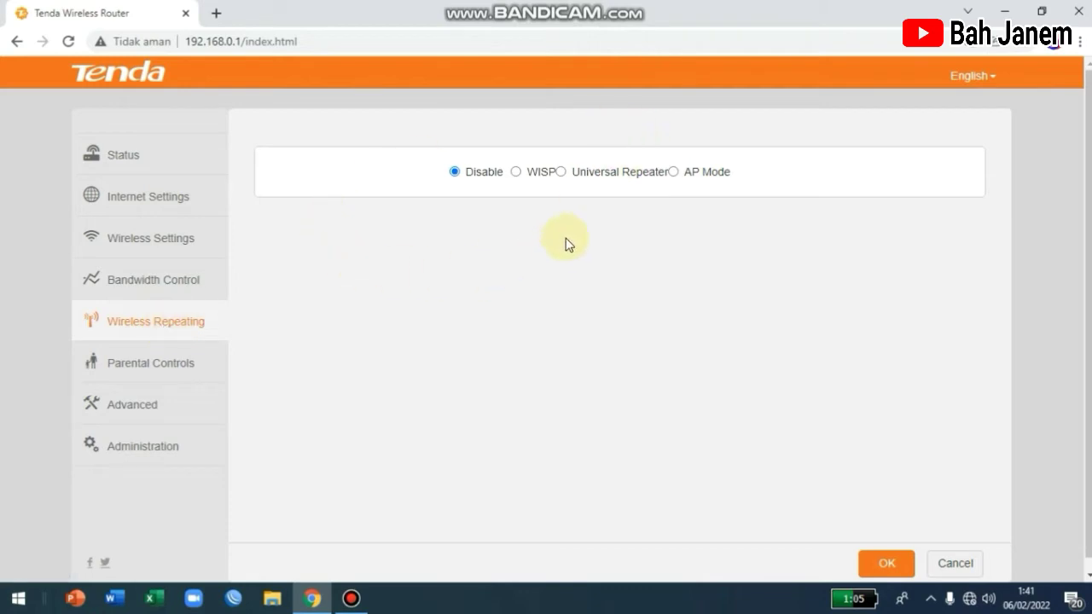
{"action": "left_click", "coordinate": [517, 173]}
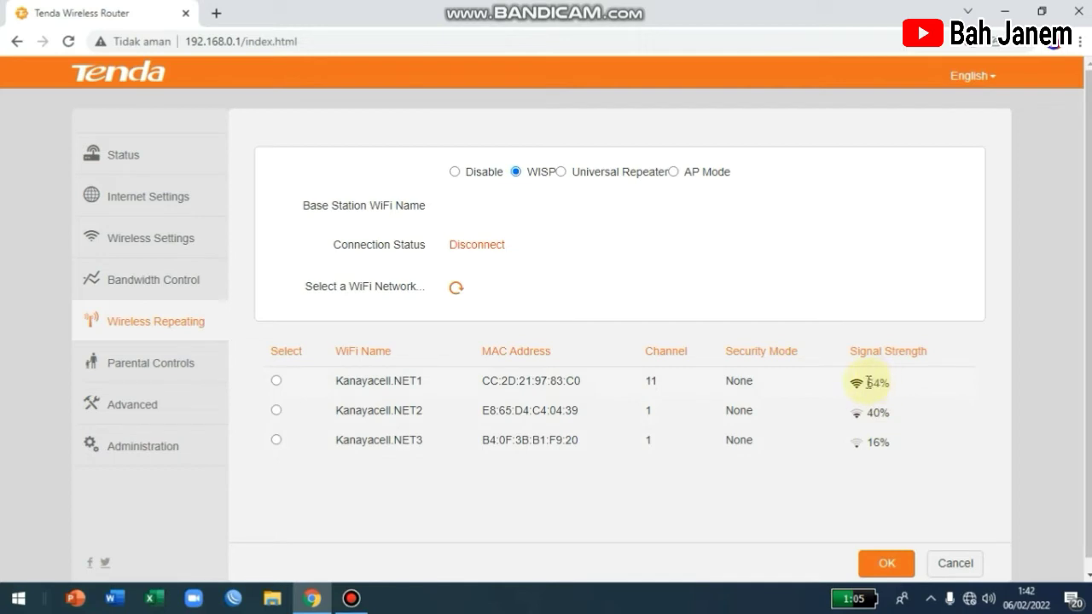
{"action": "left_click_drag", "start_coordinate": [887, 381], "coordinate": [329, 383]}
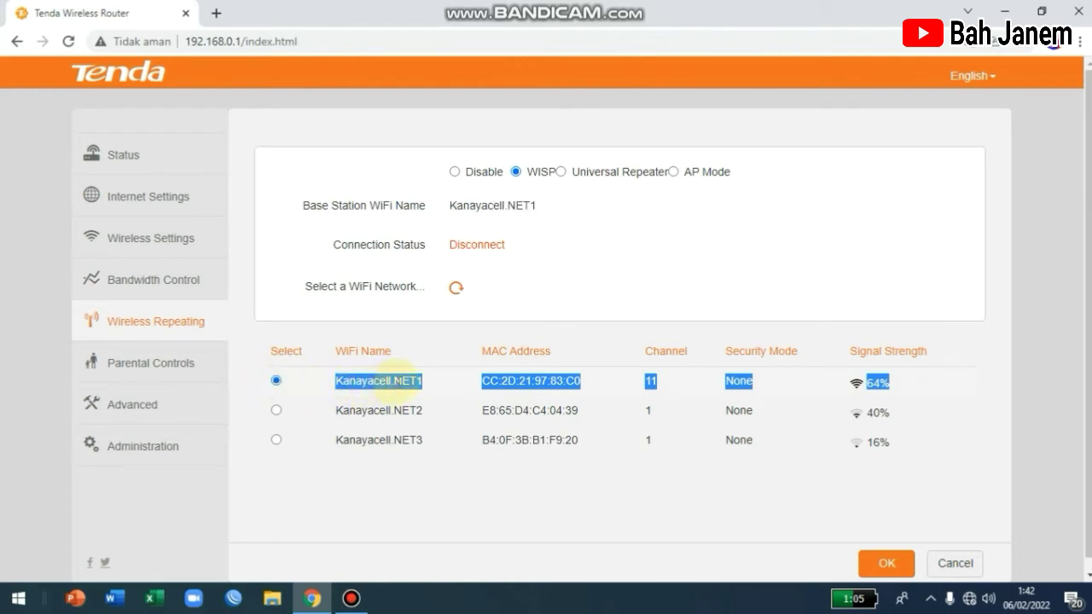
{"action": "left_click", "coordinate": [900, 566]}
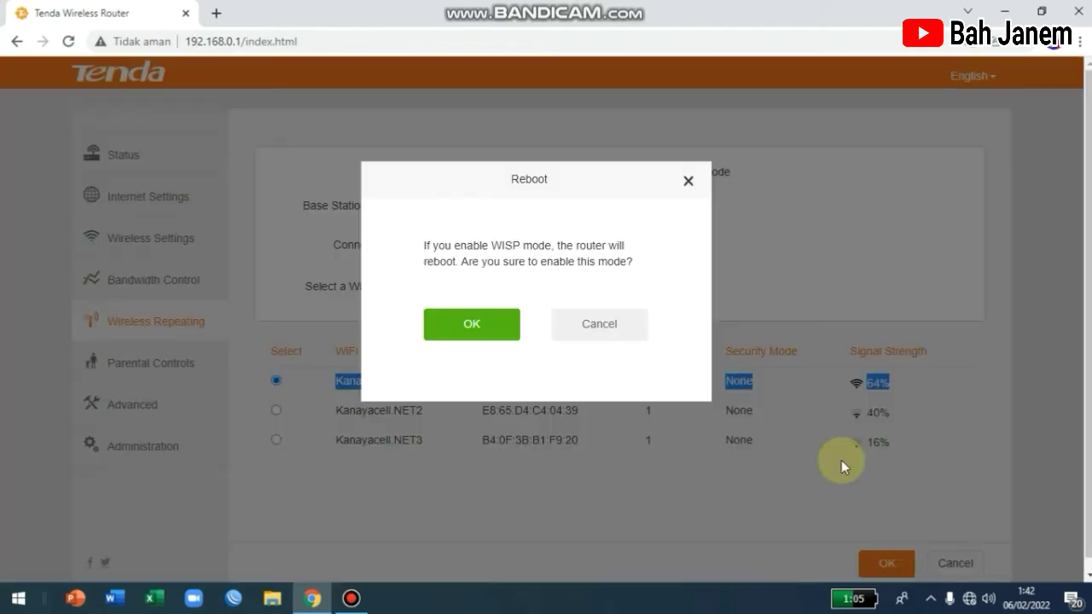
Step: Confirm the reboot to enable WISP mode and let the router restart
{"action": "left_click", "coordinate": [471, 328]}
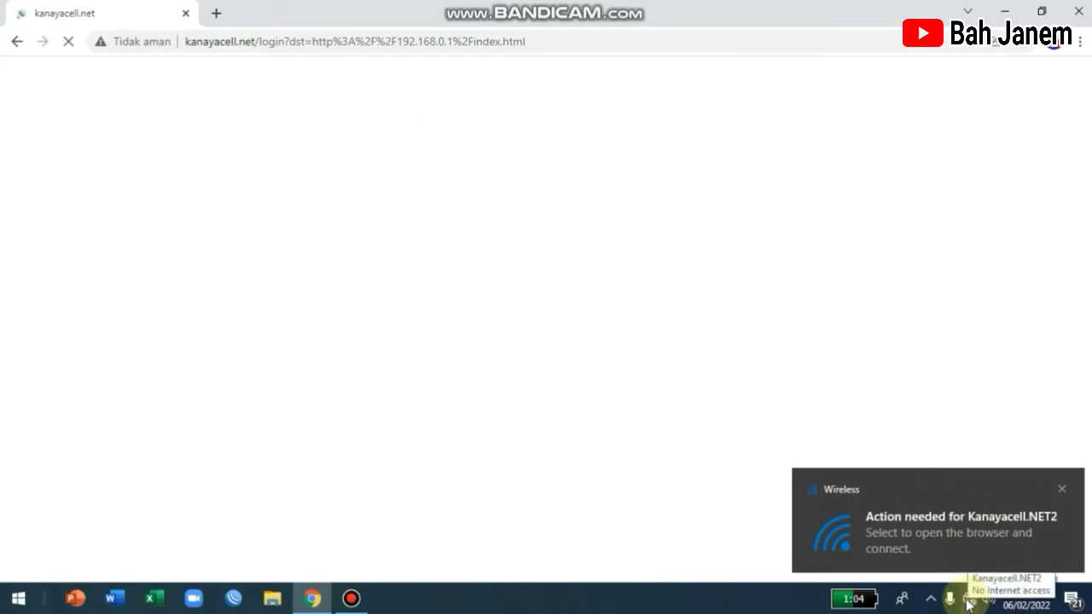
Step: Check the router Wi-Fi's connection status in the network list, then select Chrome's address bar
{"action": "left_click", "coordinate": [968, 598]}
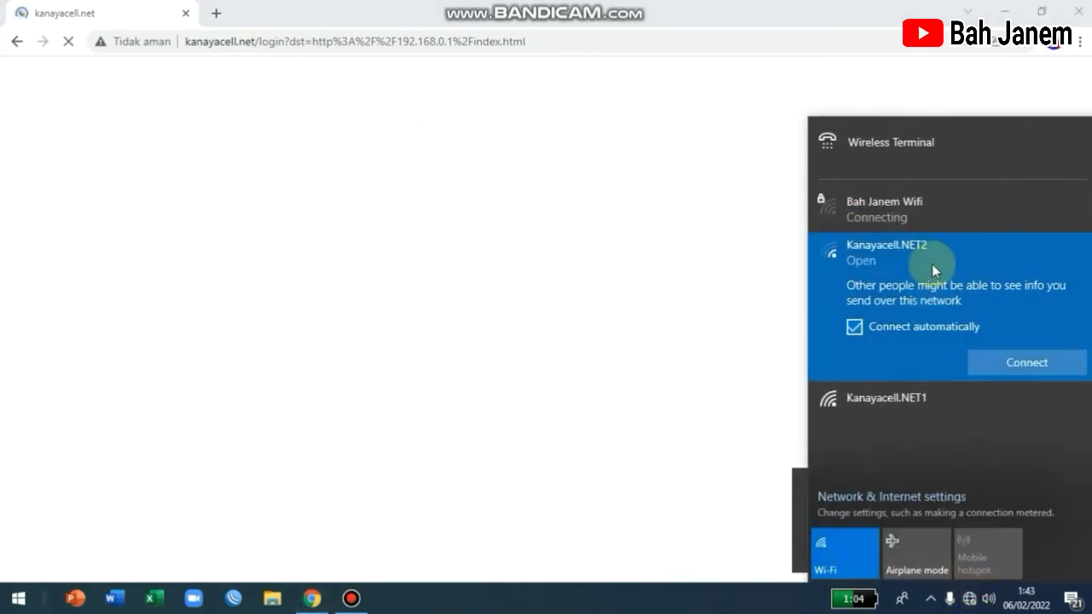
{"action": "left_click", "coordinate": [911, 215]}
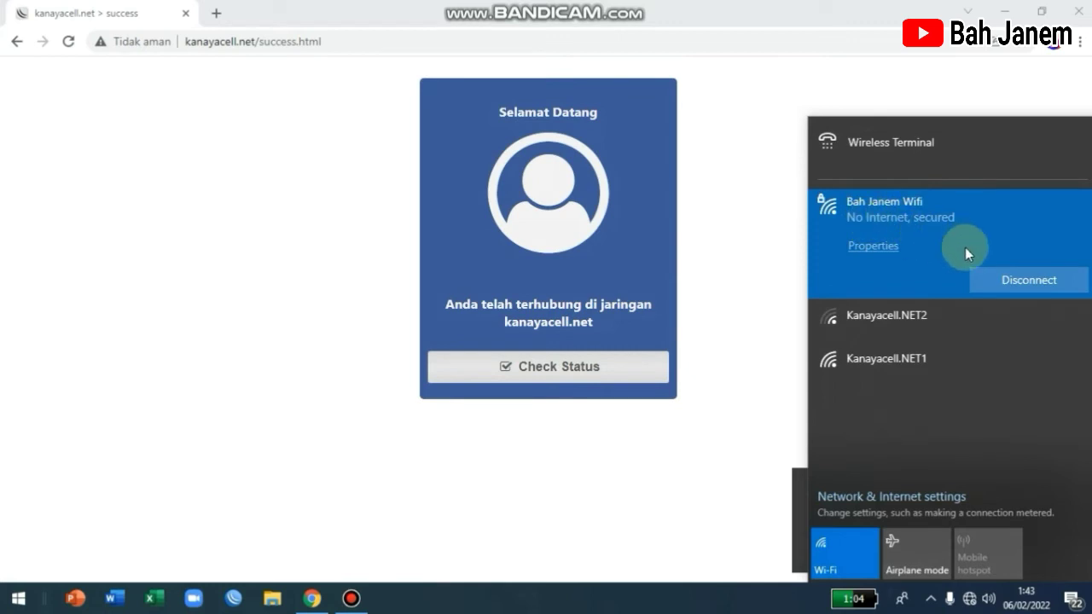
{"action": "left_click", "coordinate": [875, 247]}
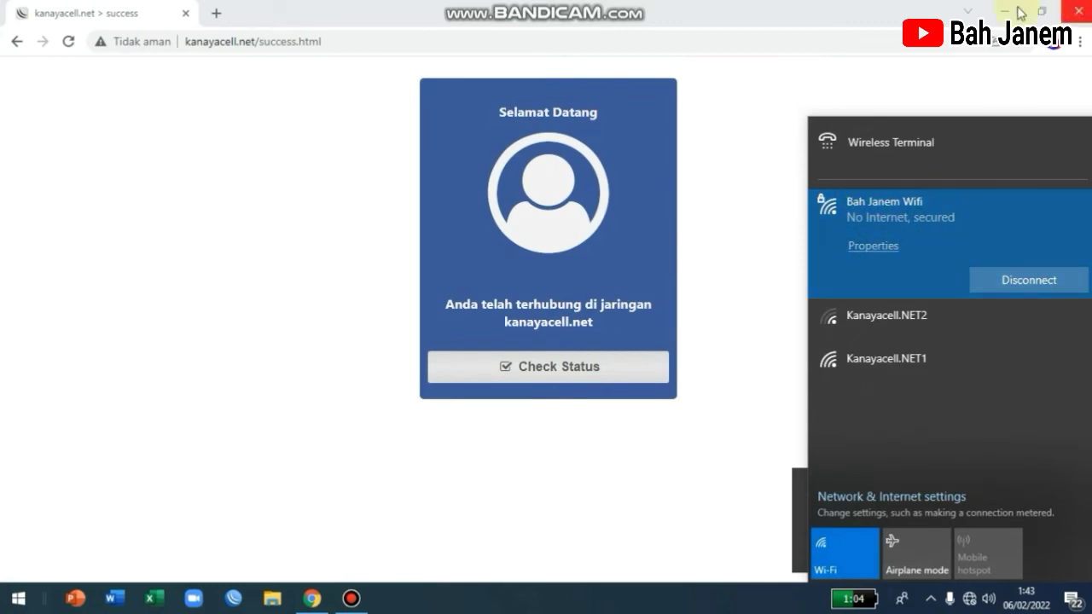
{"action": "left_click", "coordinate": [251, 47]}
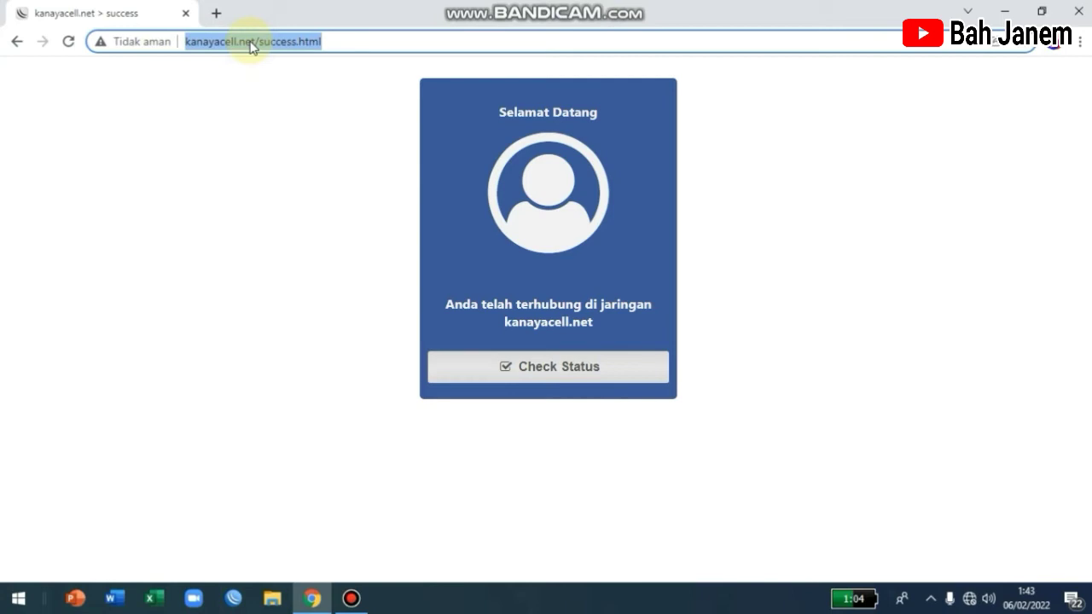
{"action": "type", "text": "192.168"}
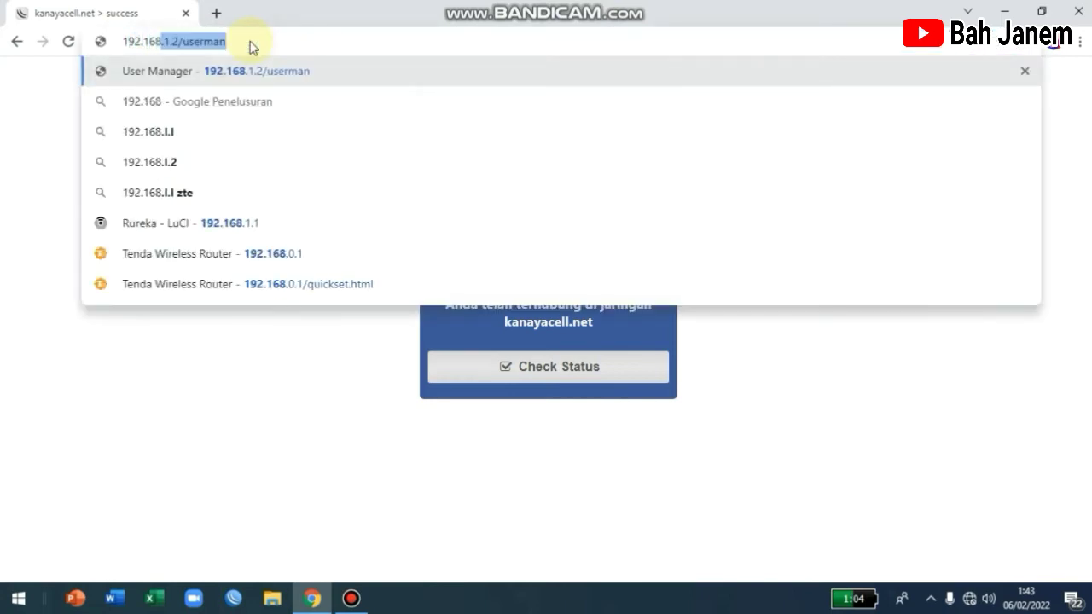
{"action": "type", "text": ".0.1"}
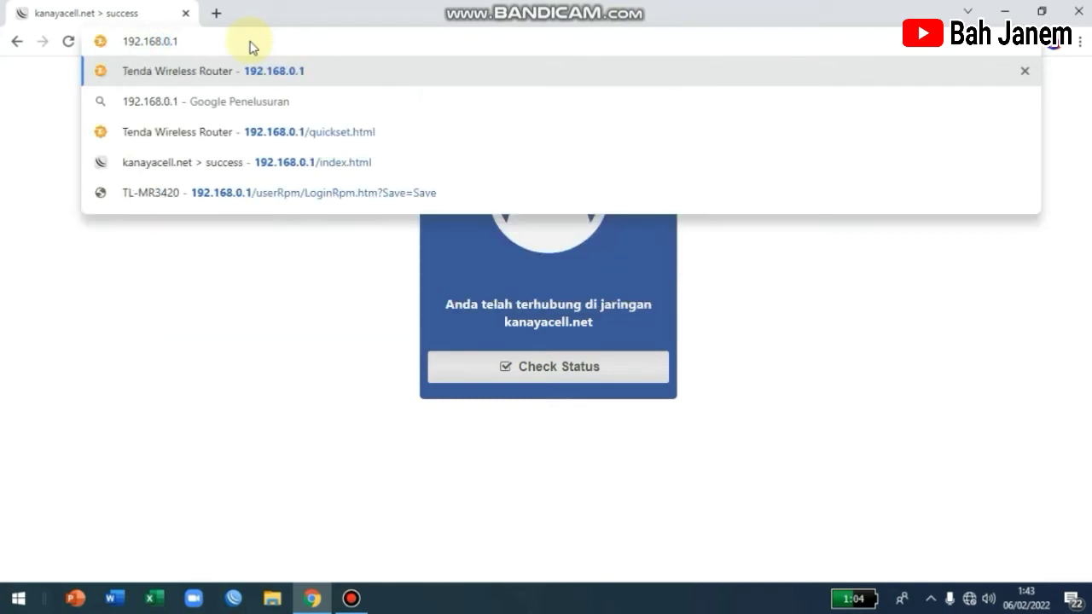
{"action": "key", "text": "Return"}
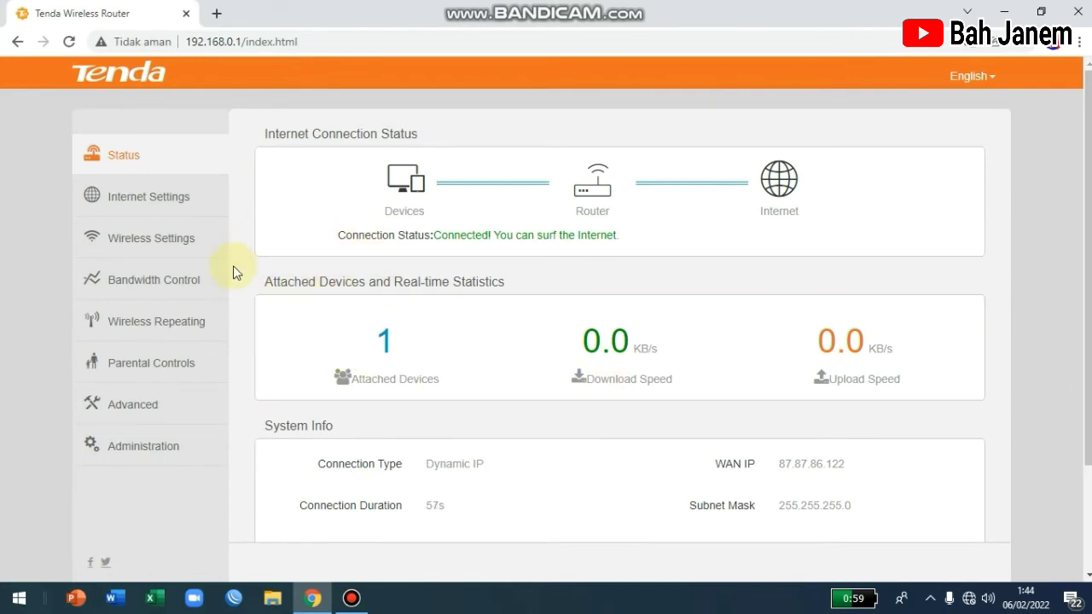
{"action": "left_click_drag", "start_coordinate": [500, 464], "coordinate": [451, 464]}
{"action": "left_click", "coordinate": [427, 470]}
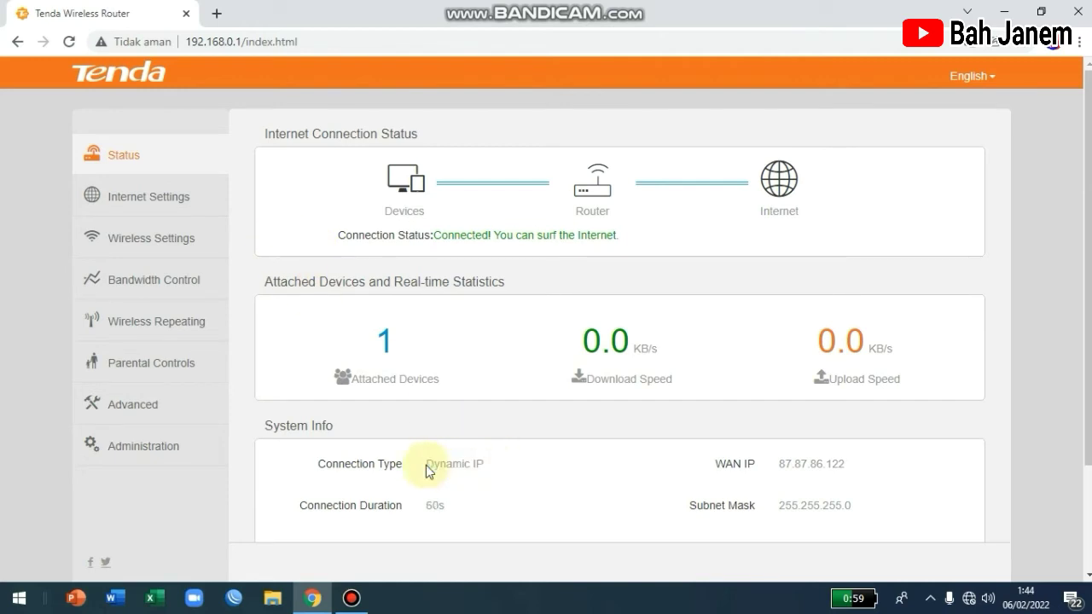
Step: Switch Internet Settings to PPPoE, enter the ISP account user name and password, and save
{"action": "left_click", "coordinate": [167, 204]}
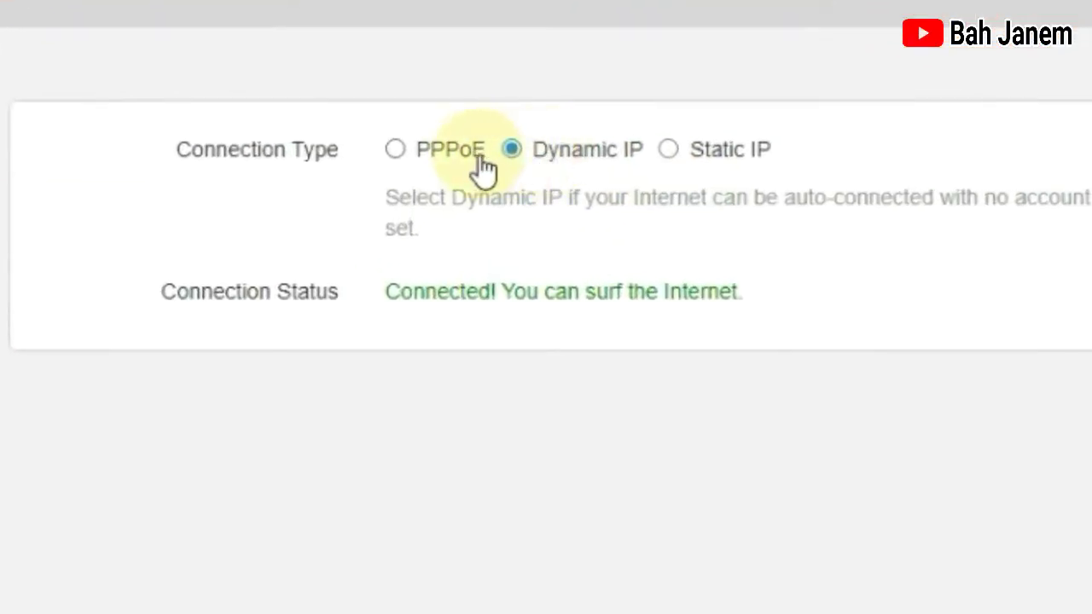
{"action": "left_click", "coordinate": [395, 151]}
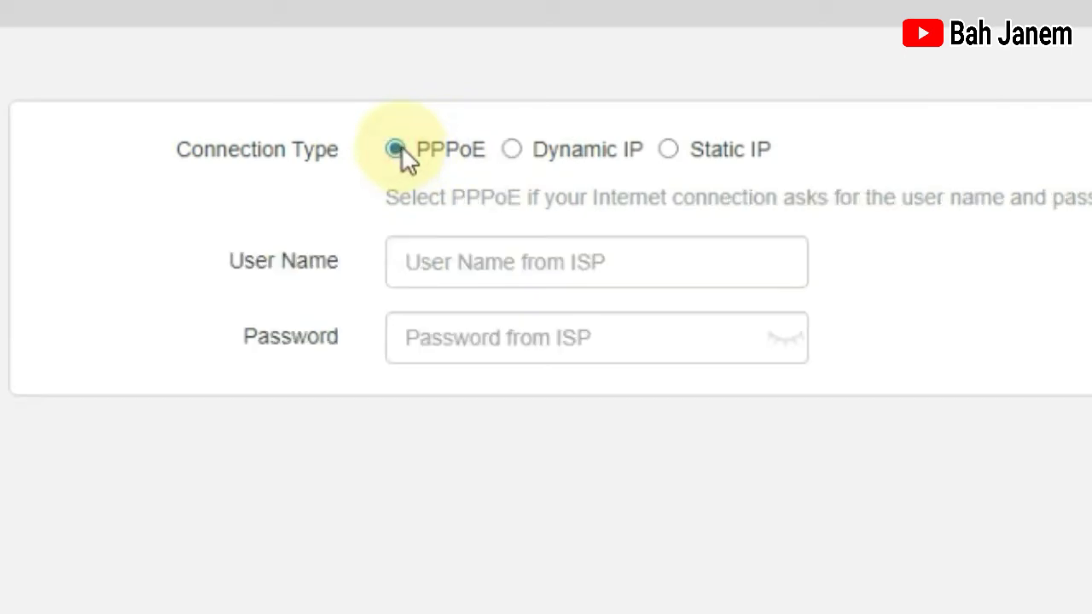
{"action": "left_click", "coordinate": [437, 271]}
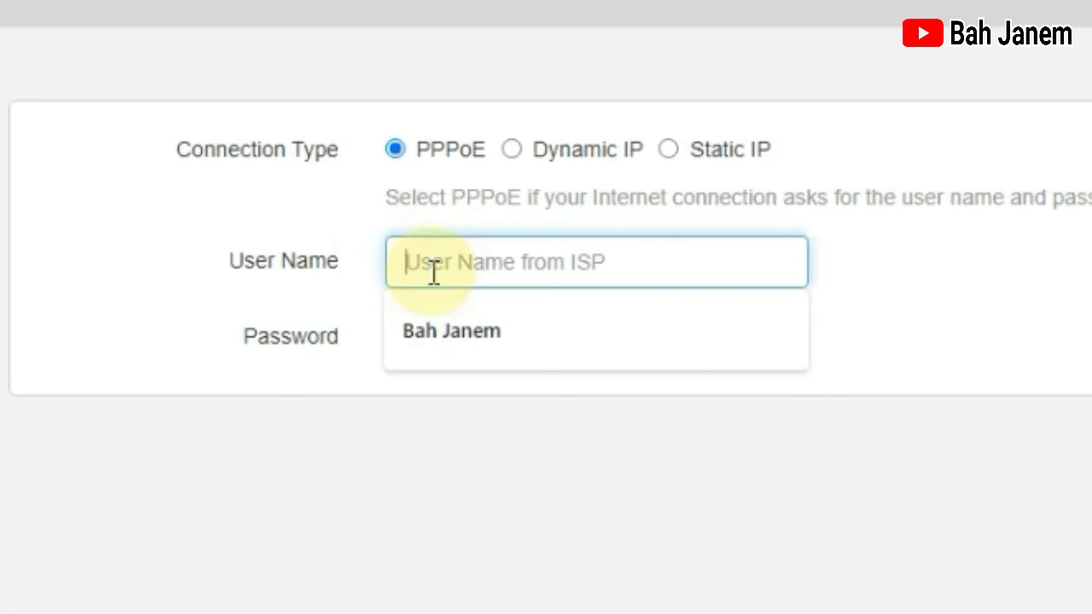
{"action": "type", "text": "Bah"}
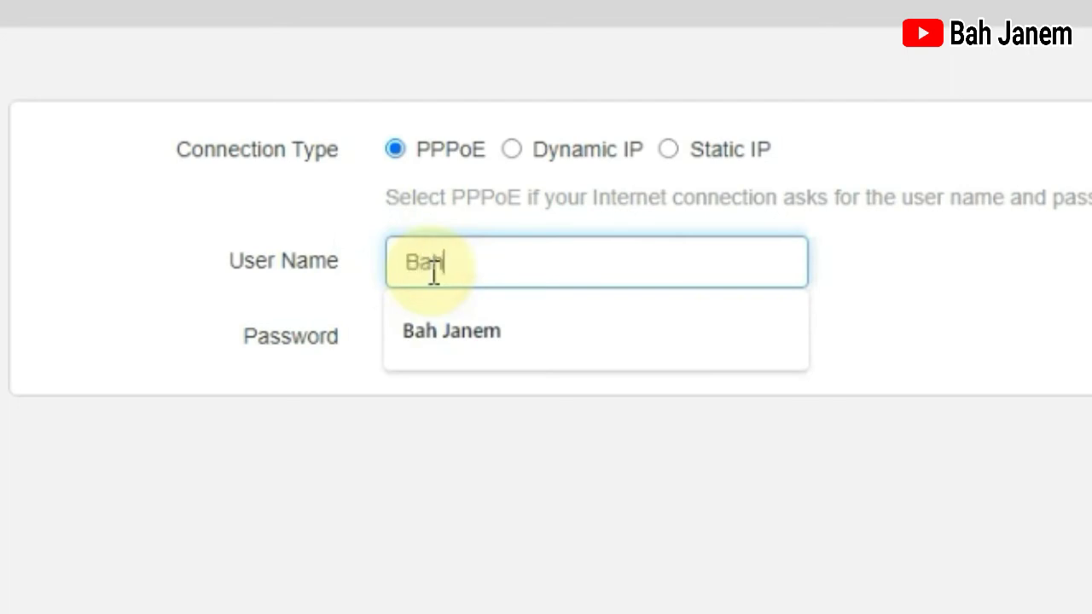
{"action": "type", "text": " Janem"}
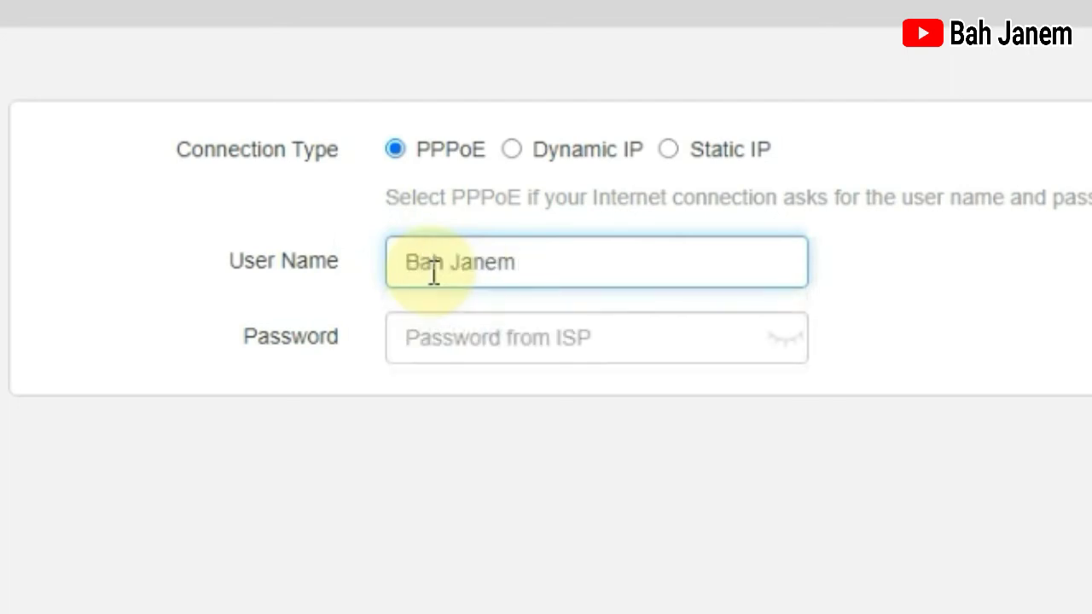
{"action": "left_click", "coordinate": [447, 317]}
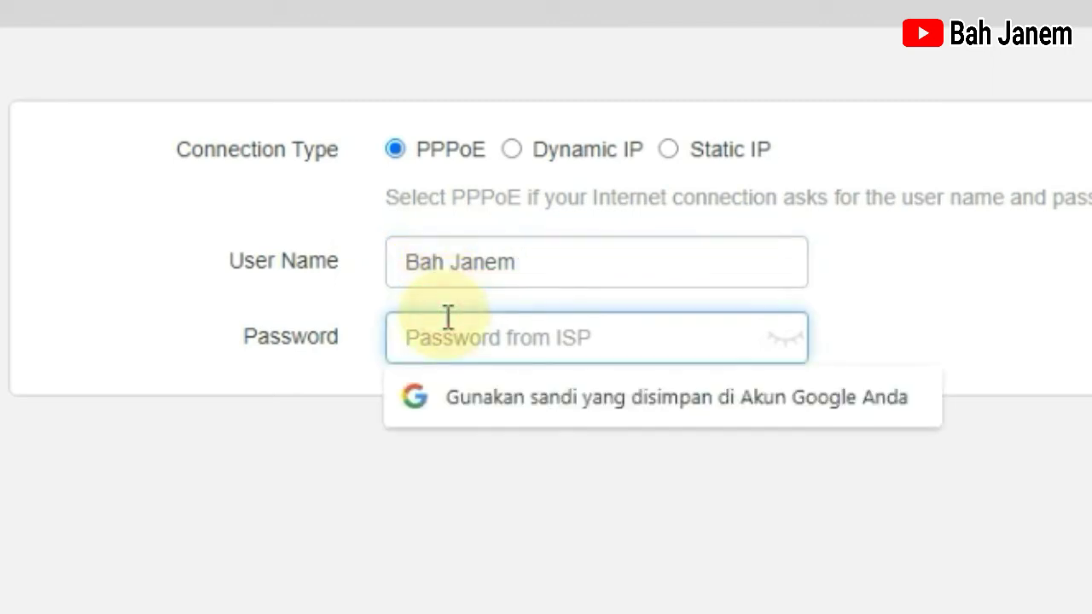
{"action": "type", "text": "12"}
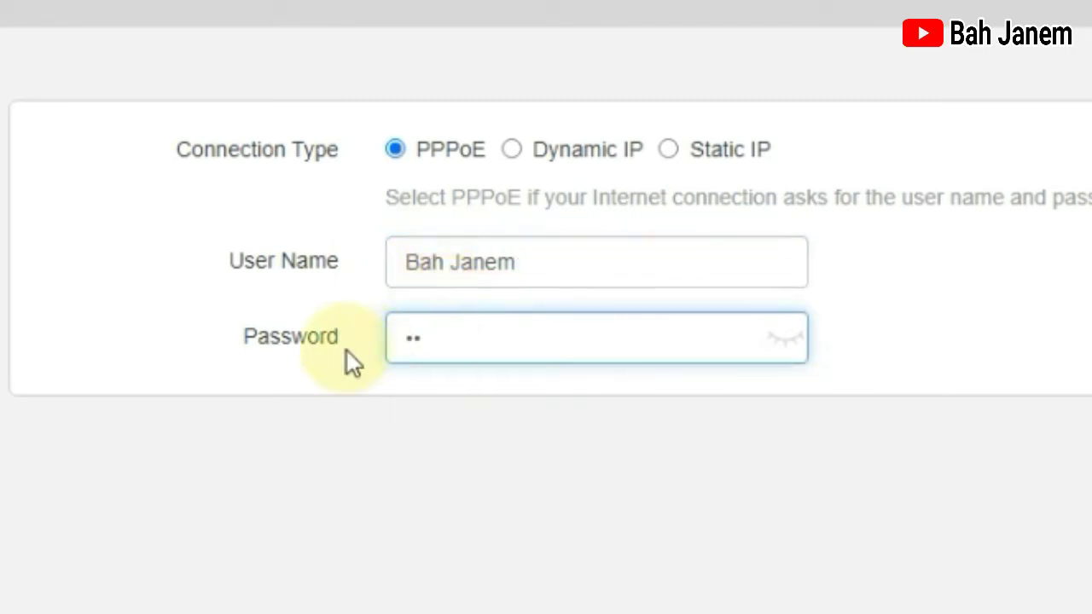
{"action": "left_click", "coordinate": [794, 341]}
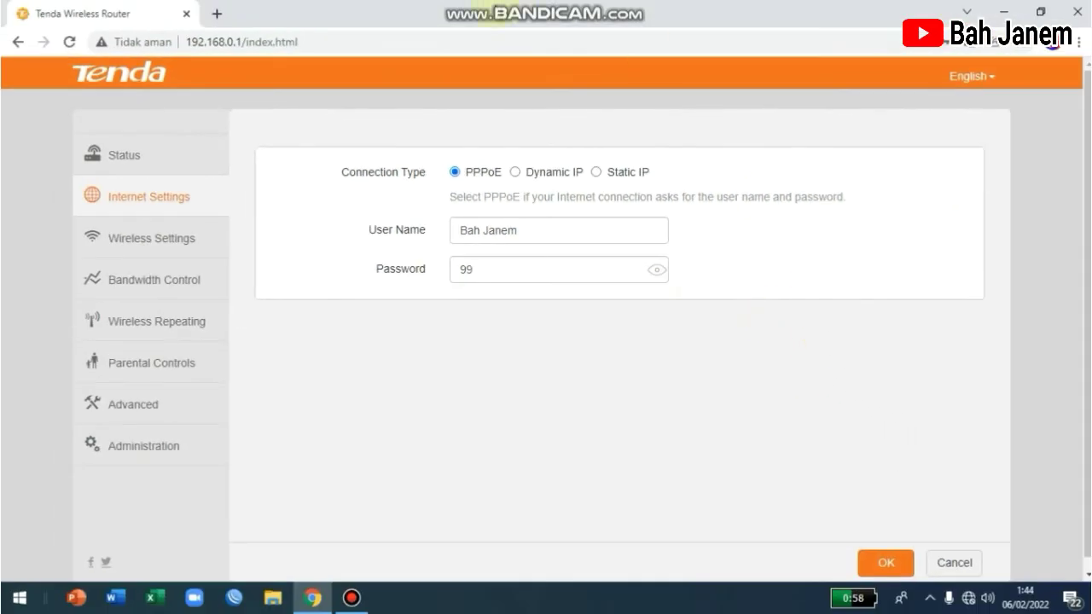
{"action": "left_click", "coordinate": [898, 562]}
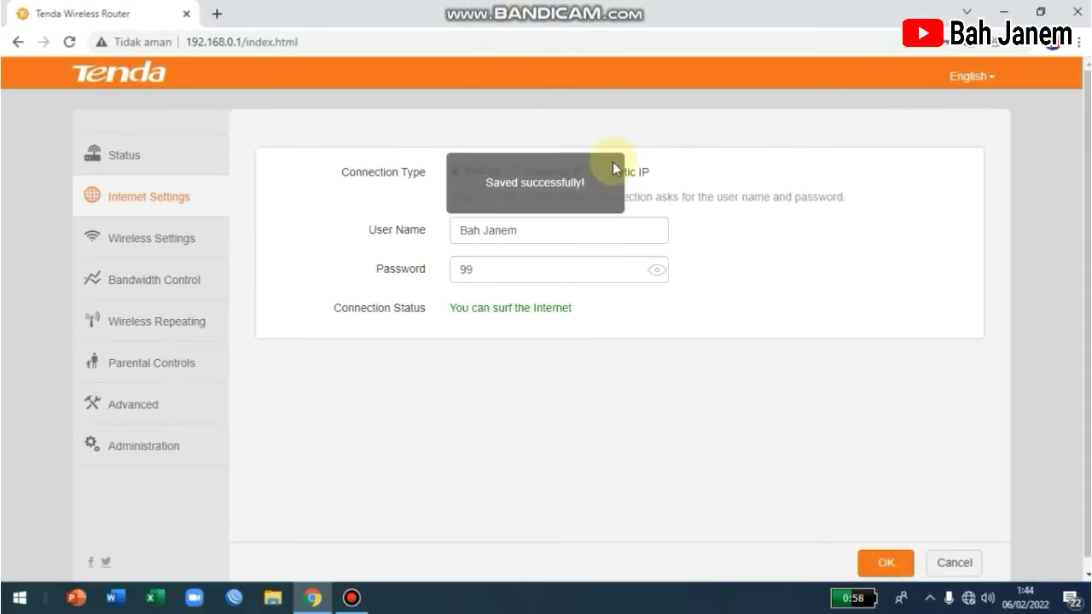
Step: Verify the PPPoE connection with WAN IP 192.87.86.7 on the Status page, then close Chrome
{"action": "left_click", "coordinate": [139, 157]}
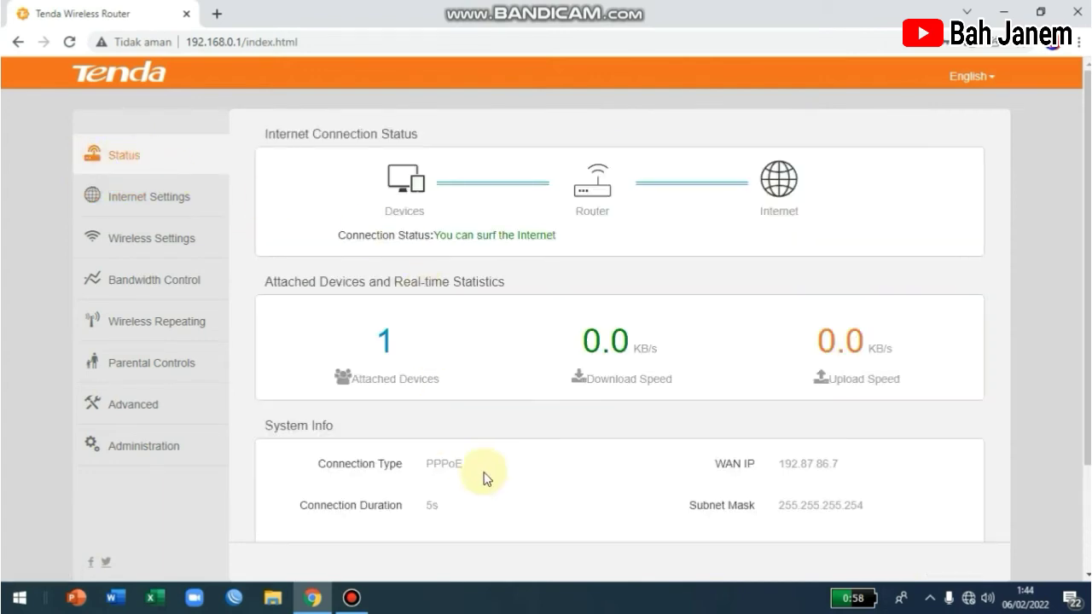
{"action": "left_click_drag", "start_coordinate": [482, 475], "coordinate": [437, 464]}
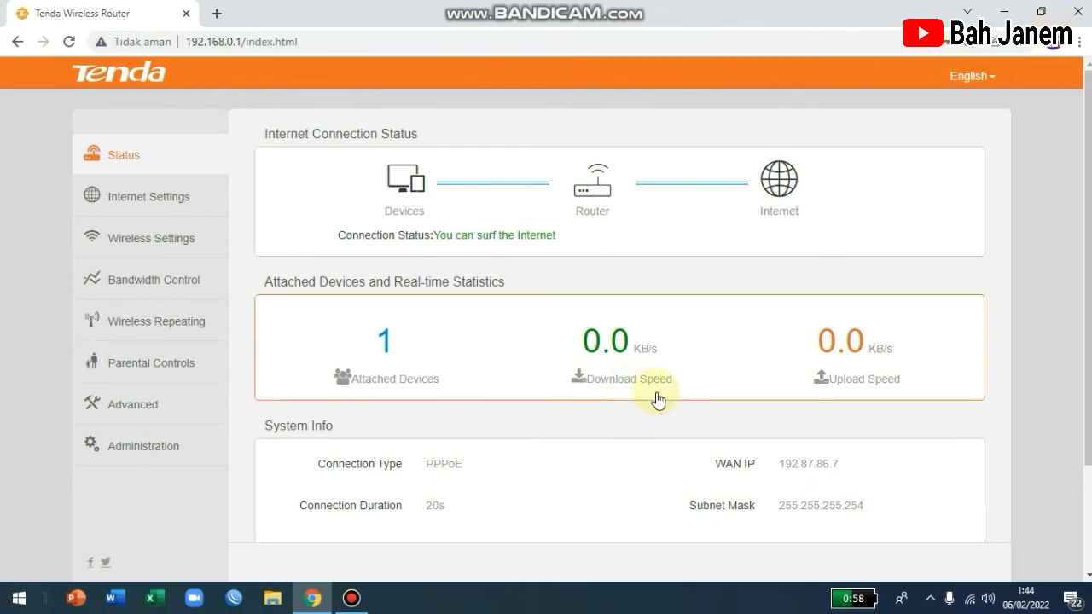
{"action": "left_click", "coordinate": [1076, 14]}
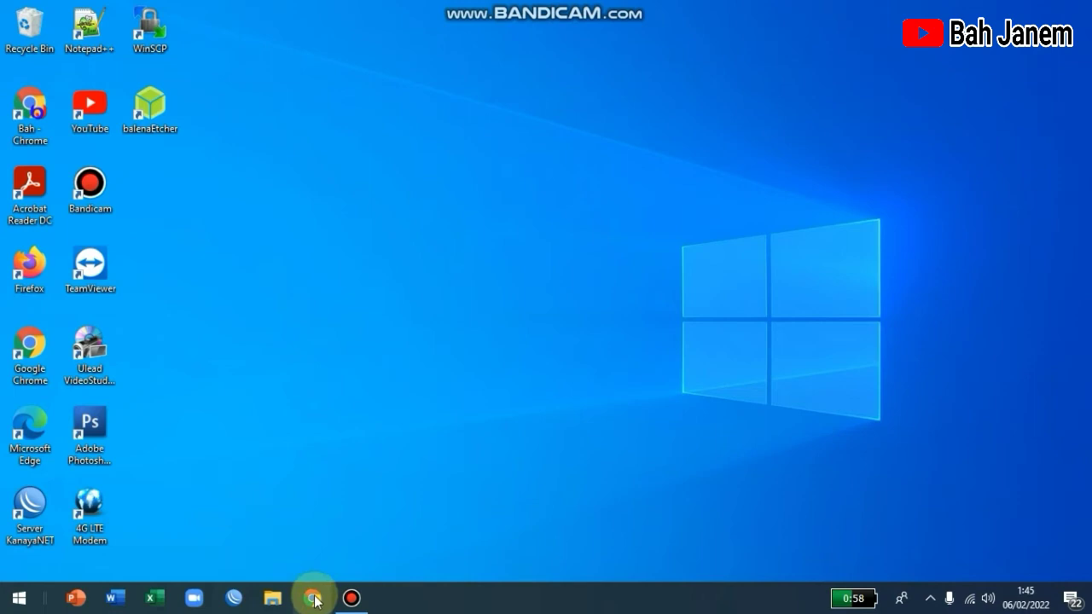
Step: Launch the YouTube app and confirm which Wi-Fi network is connected
{"action": "double_click", "coordinate": [96, 103]}
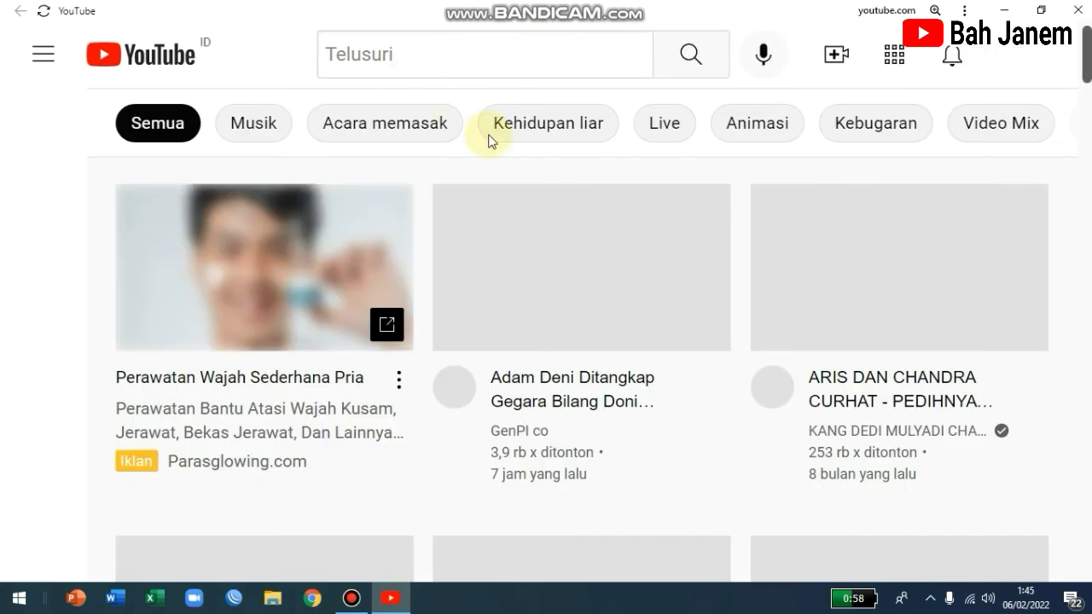
{"action": "scroll", "coordinate": [600, 240], "scroll_direction": "down", "scroll_amount": 1}
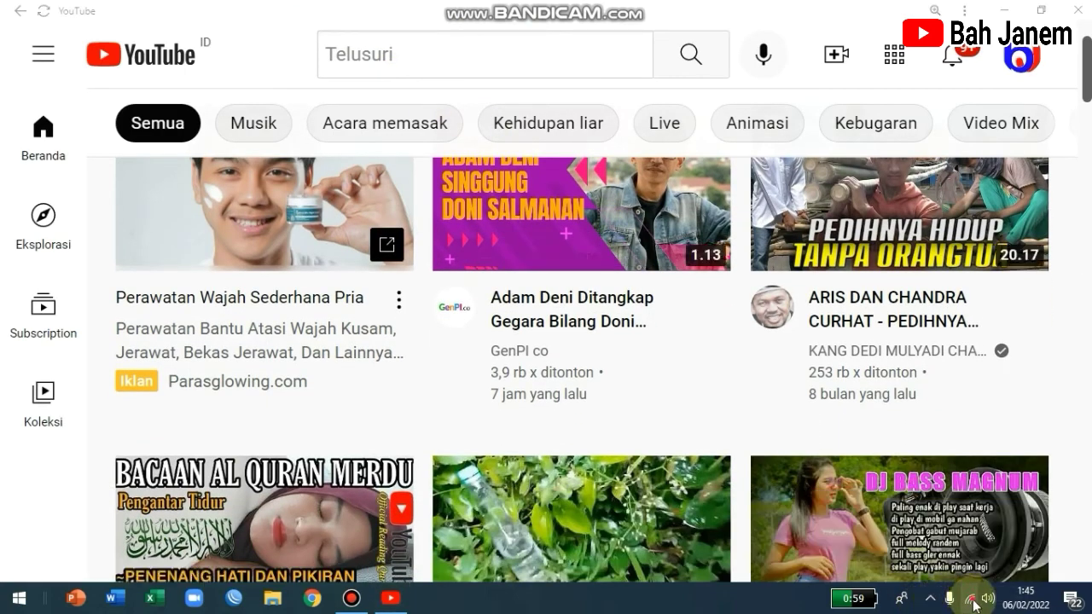
{"action": "left_click", "coordinate": [973, 604]}
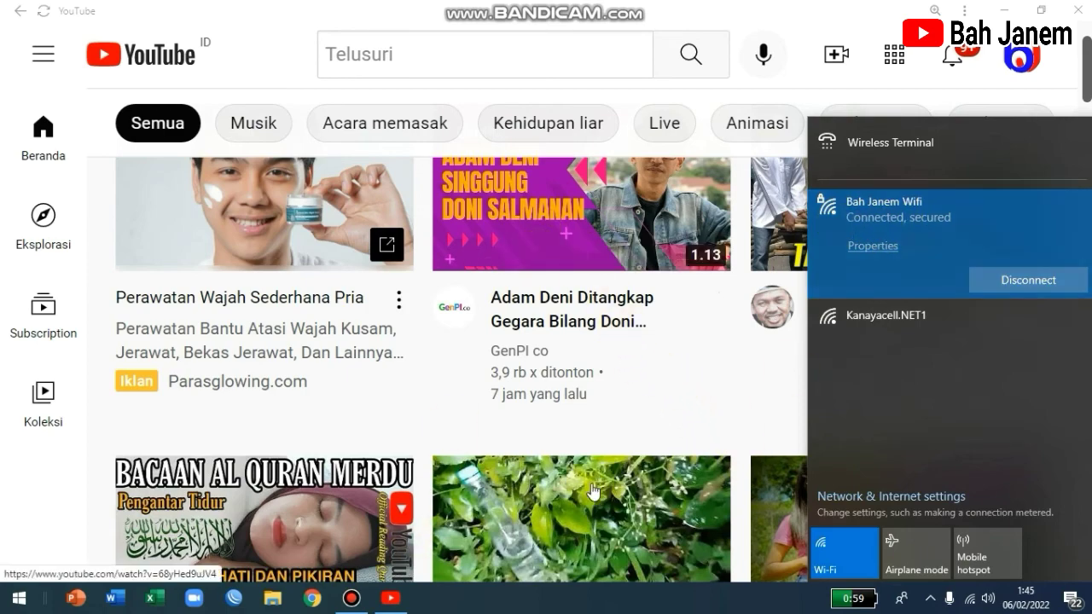
Step: Play the gimbal review video, return to the home feed, and close YouTube
{"action": "scroll", "coordinate": [593, 490], "scroll_direction": "down", "scroll_amount": 6}
{"action": "scroll", "coordinate": [448, 94], "scroll_direction": "up", "scroll_amount": 2}
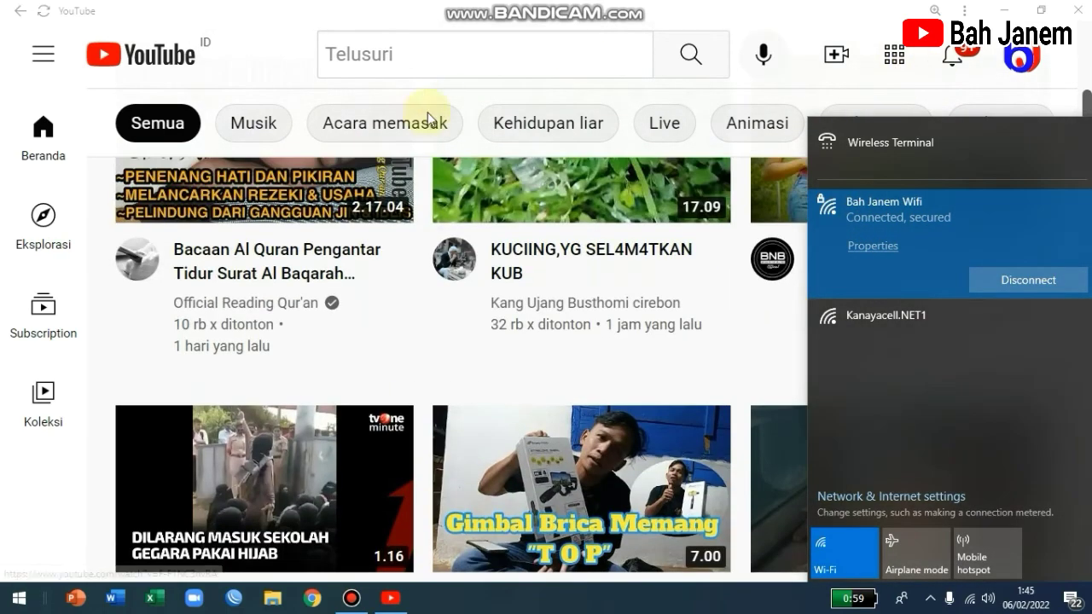
{"action": "left_click", "coordinate": [593, 493]}
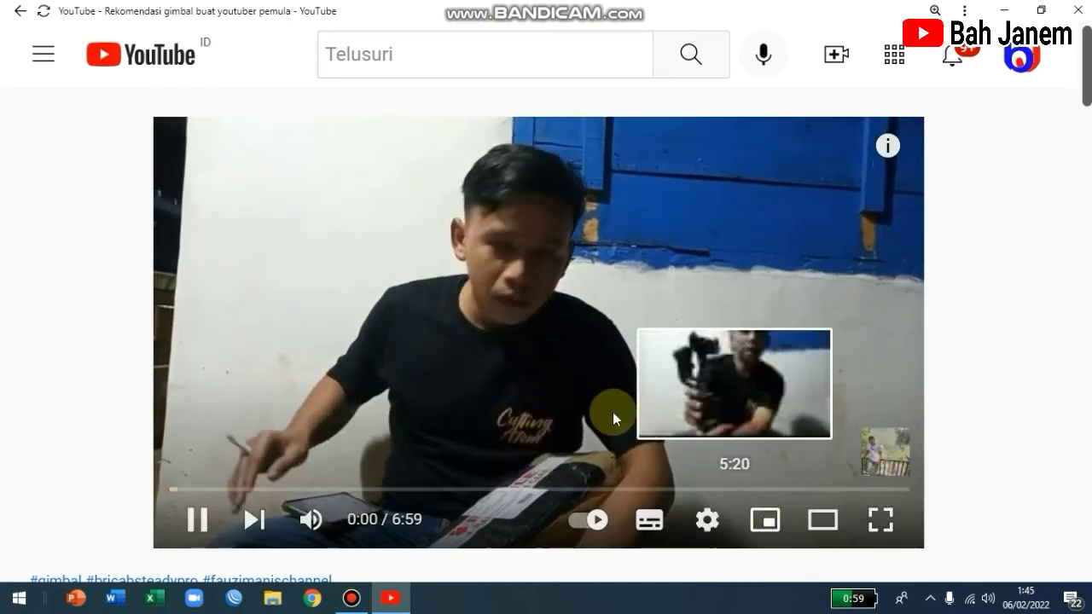
{"action": "key", "text": "alt+Left"}
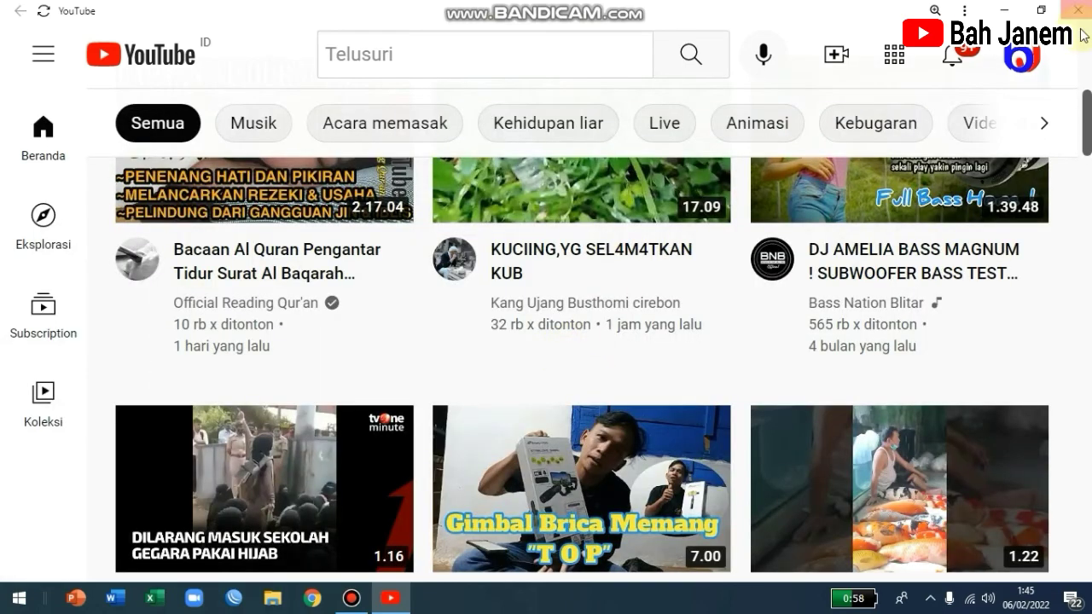
{"action": "left_click", "coordinate": [1076, 12]}
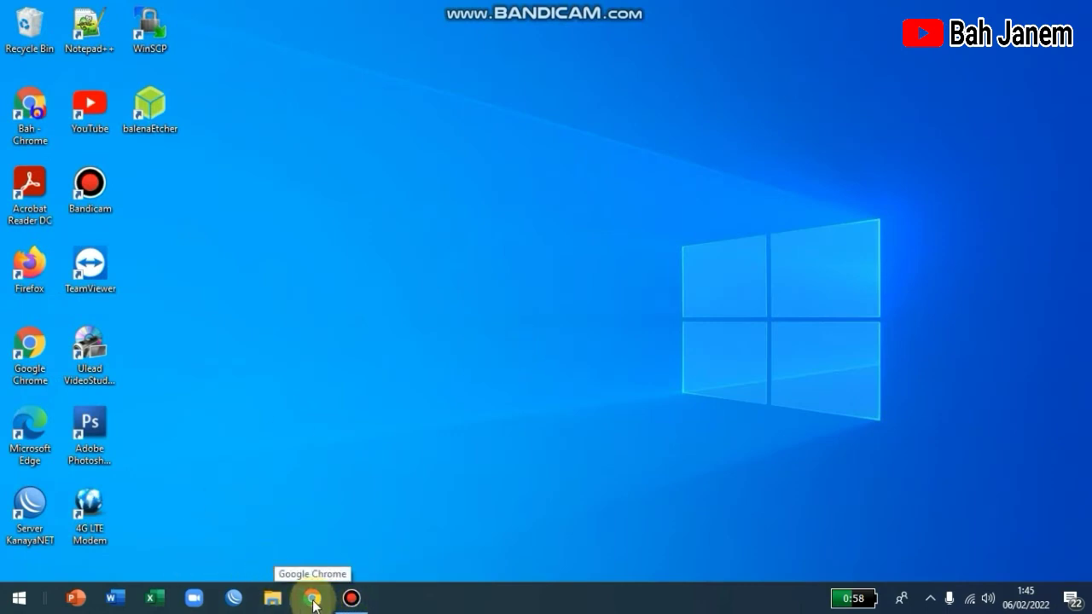
Step: Run a speed test at speedtest.cbn.id in Chrome's second profile: 22 ms ping, 1.9/0.5 Mbps
{"action": "left_click", "coordinate": [314, 598]}
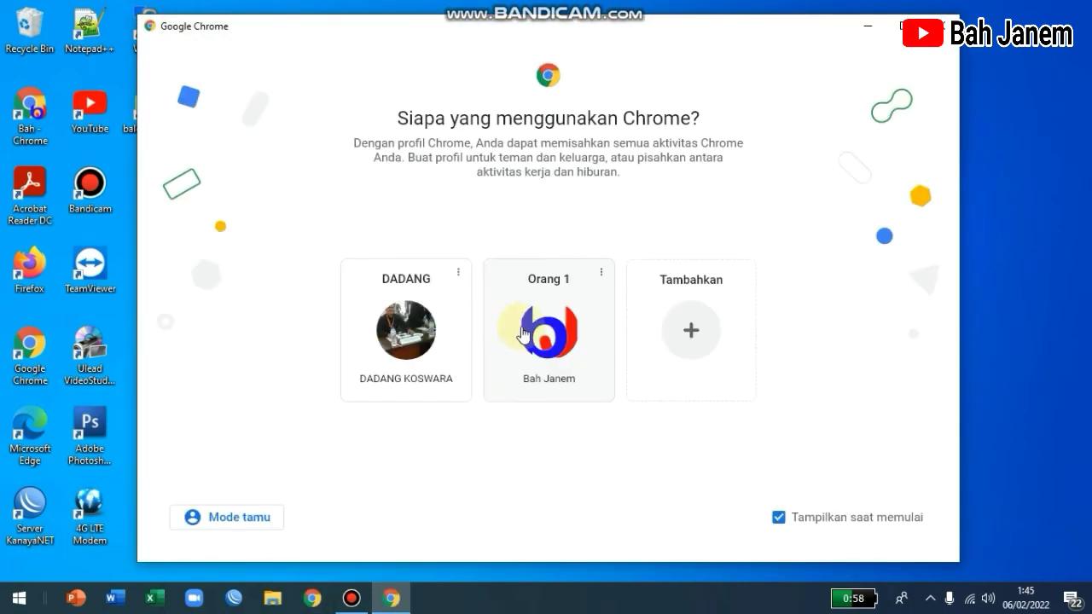
{"action": "left_click", "coordinate": [506, 327]}
{"action": "type", "text": "spp"}
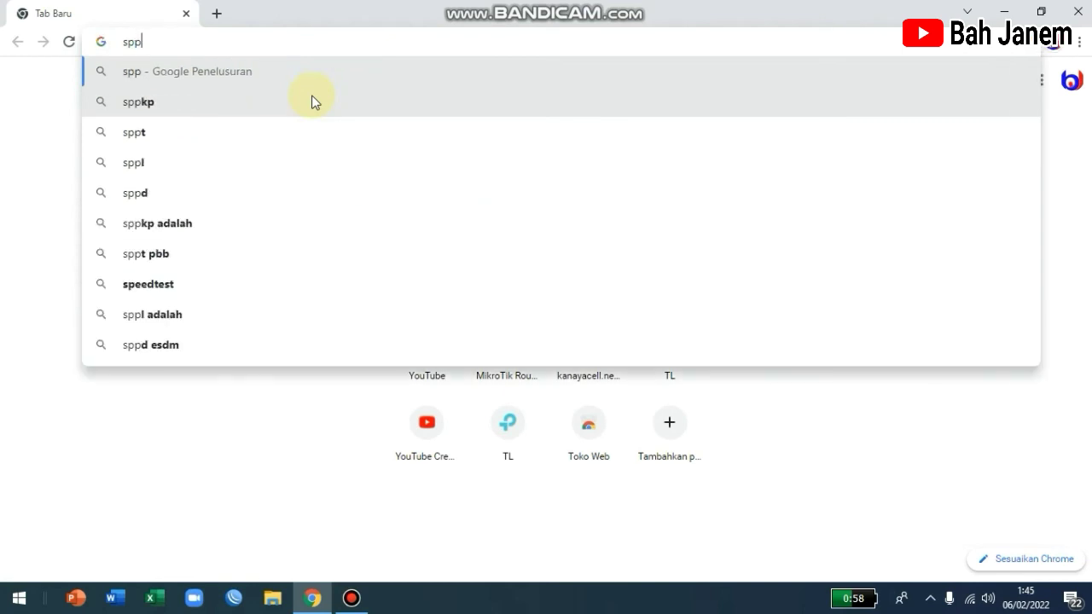
{"action": "key", "text": "BackSpace"}
{"action": "type", "text": "eedt"}
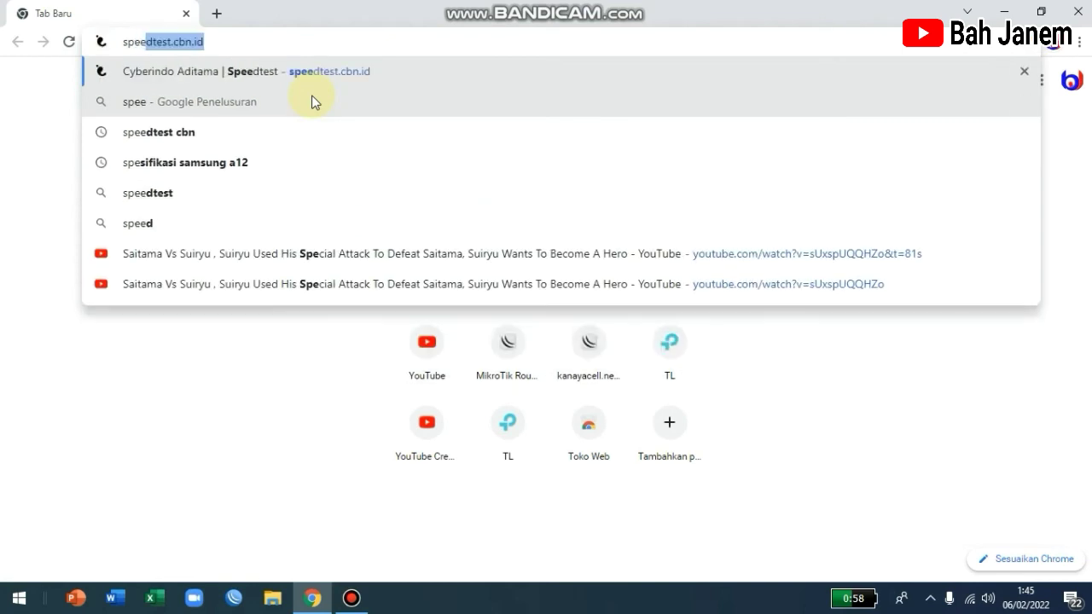
{"action": "type", "text": "e"}
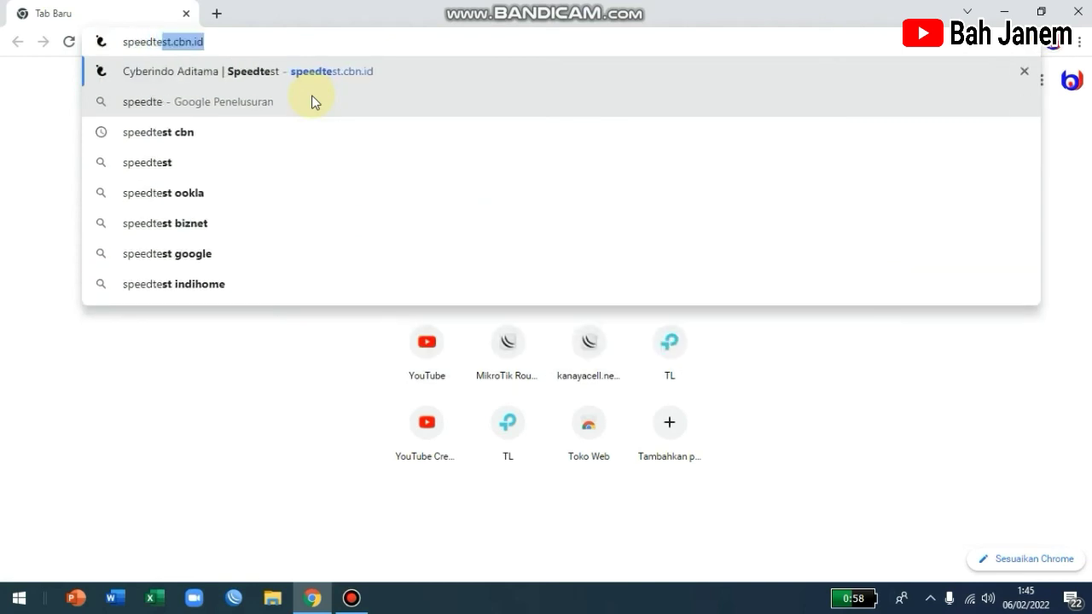
{"action": "key", "text": "Return"}
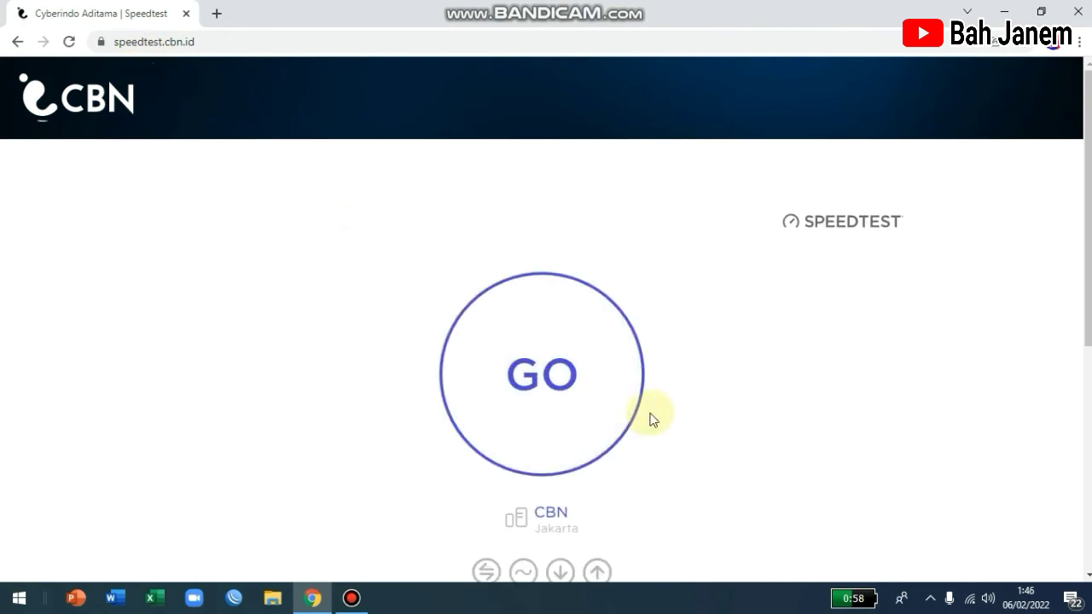
{"action": "left_click", "coordinate": [524, 378]}
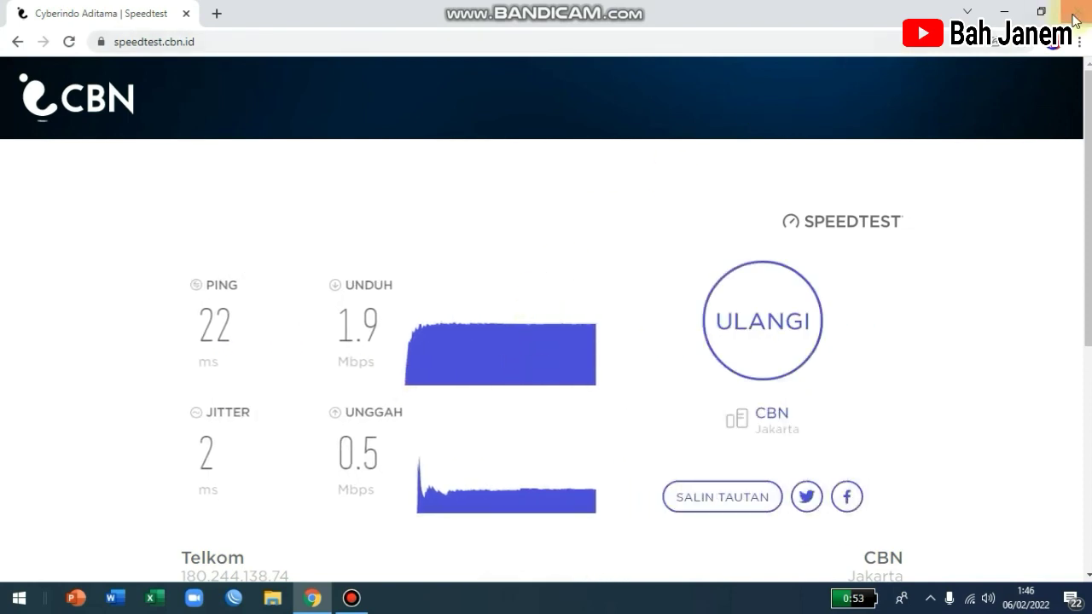
{"action": "key", "text": "super+d"}
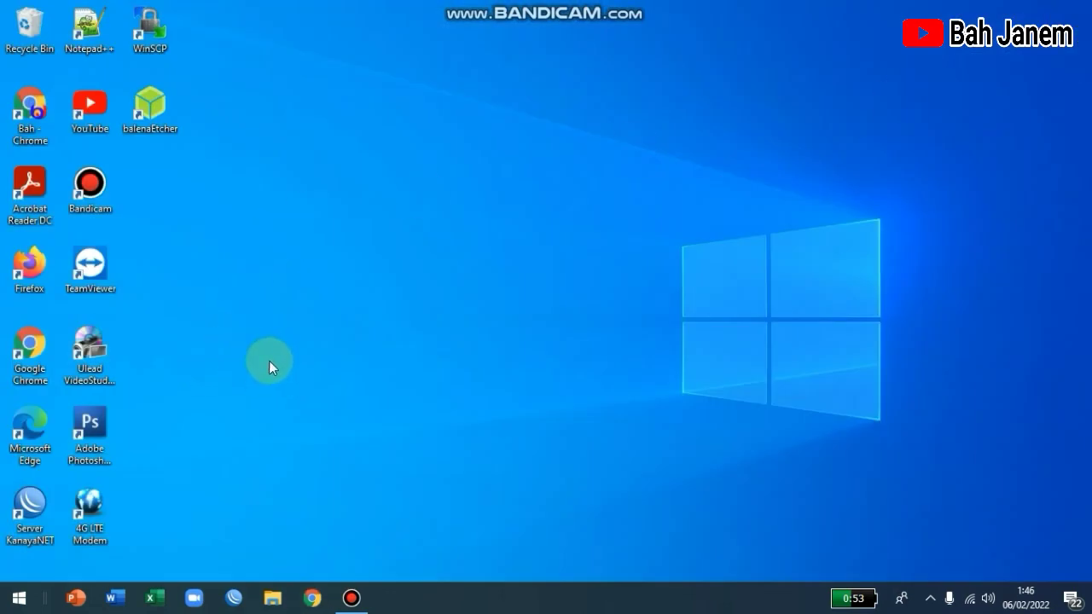